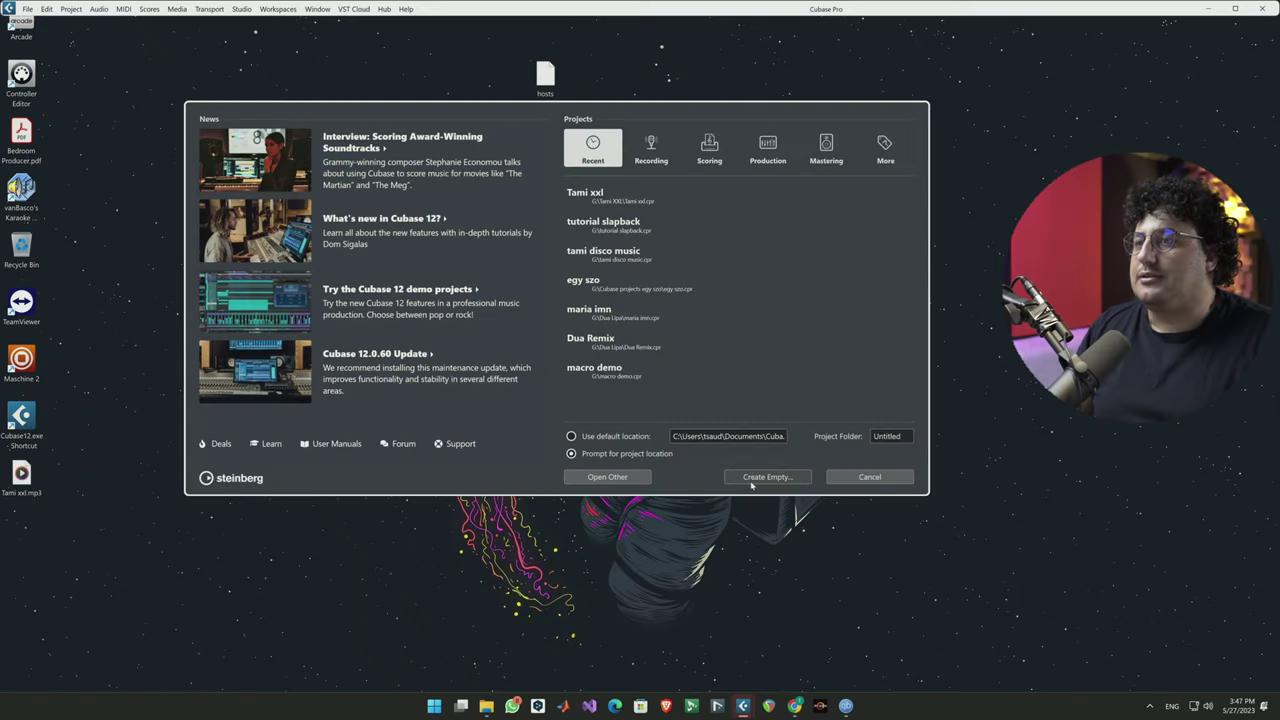
Create an empty project and browse to the gOL (G:) drive for its project folder.
left_click(760, 477)
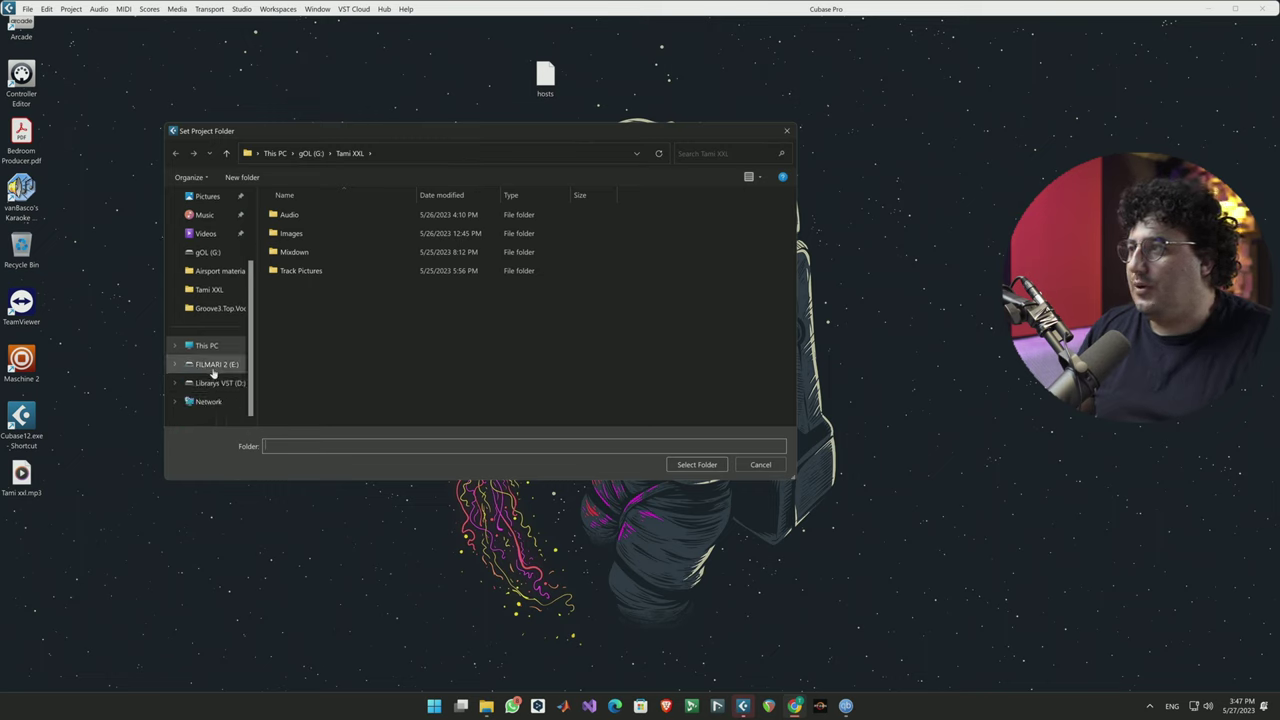
left_click(175, 345)
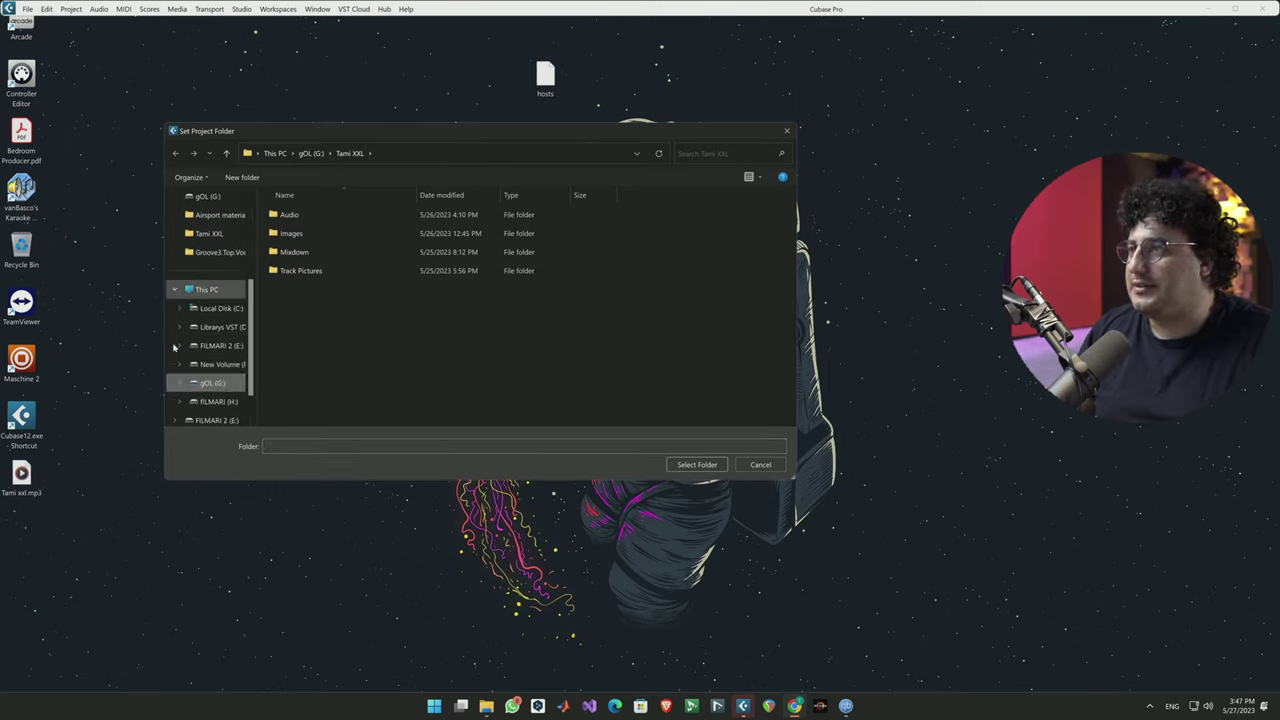
left_click(215, 385)
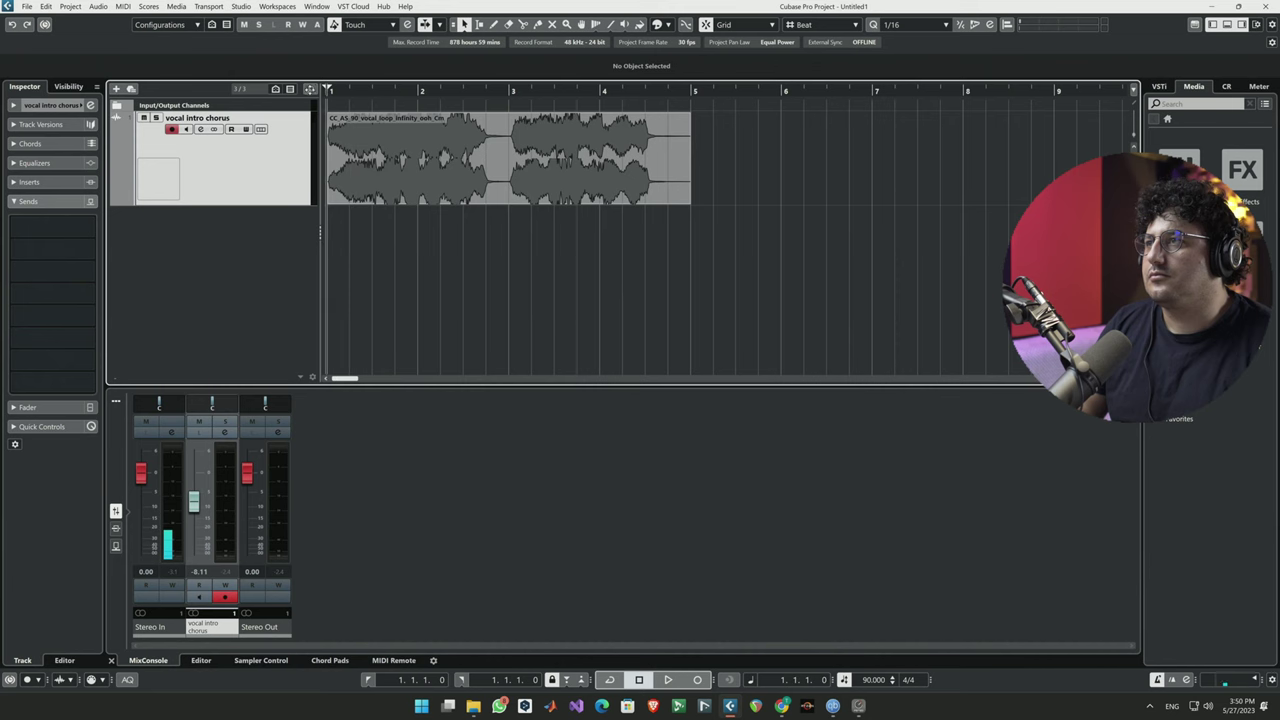
Enlarge the vocal intro chorus track and play back the vocal loop together with the drum loop.
key("space")
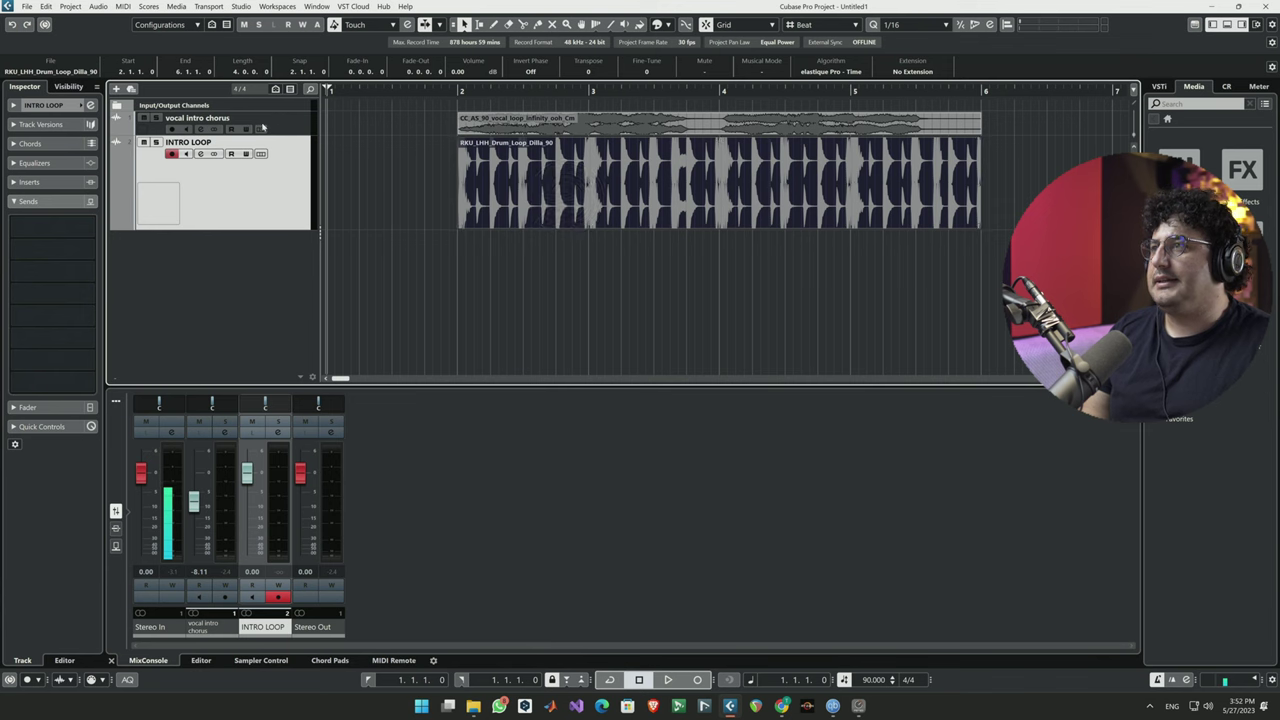
left_click_drag(295, 138, 281, 218)
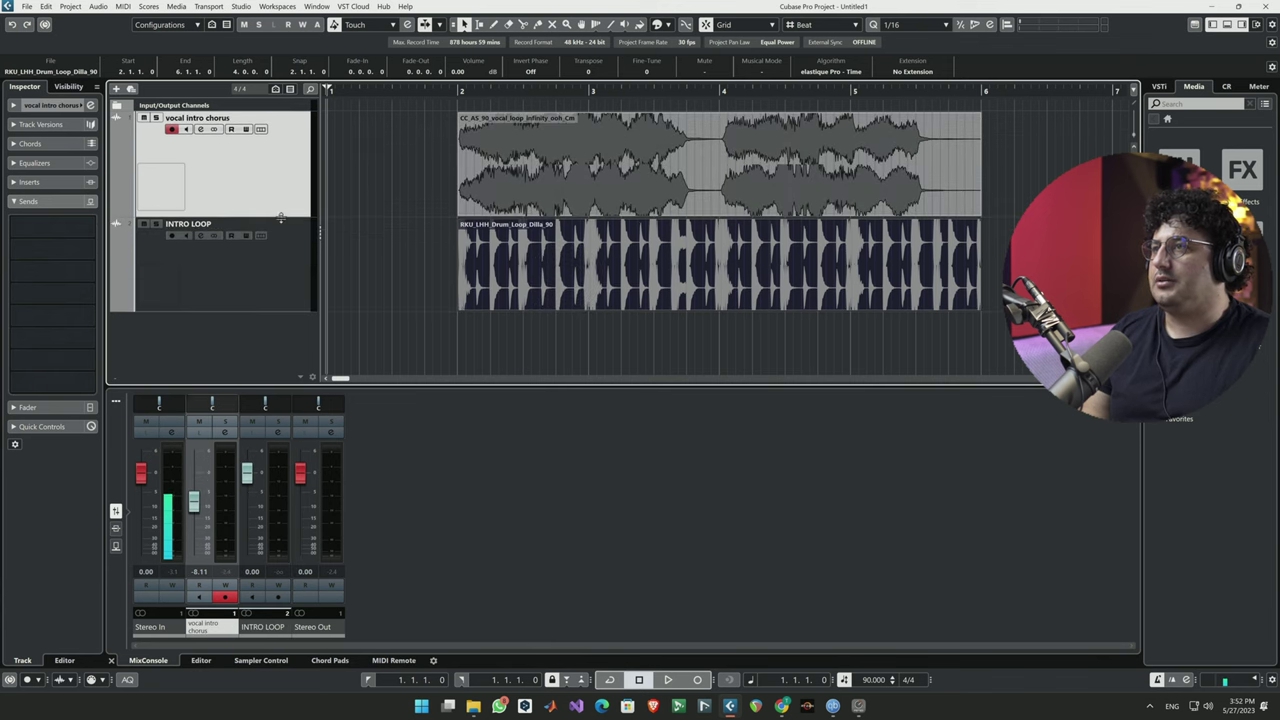
left_click(458, 92)
key("space")
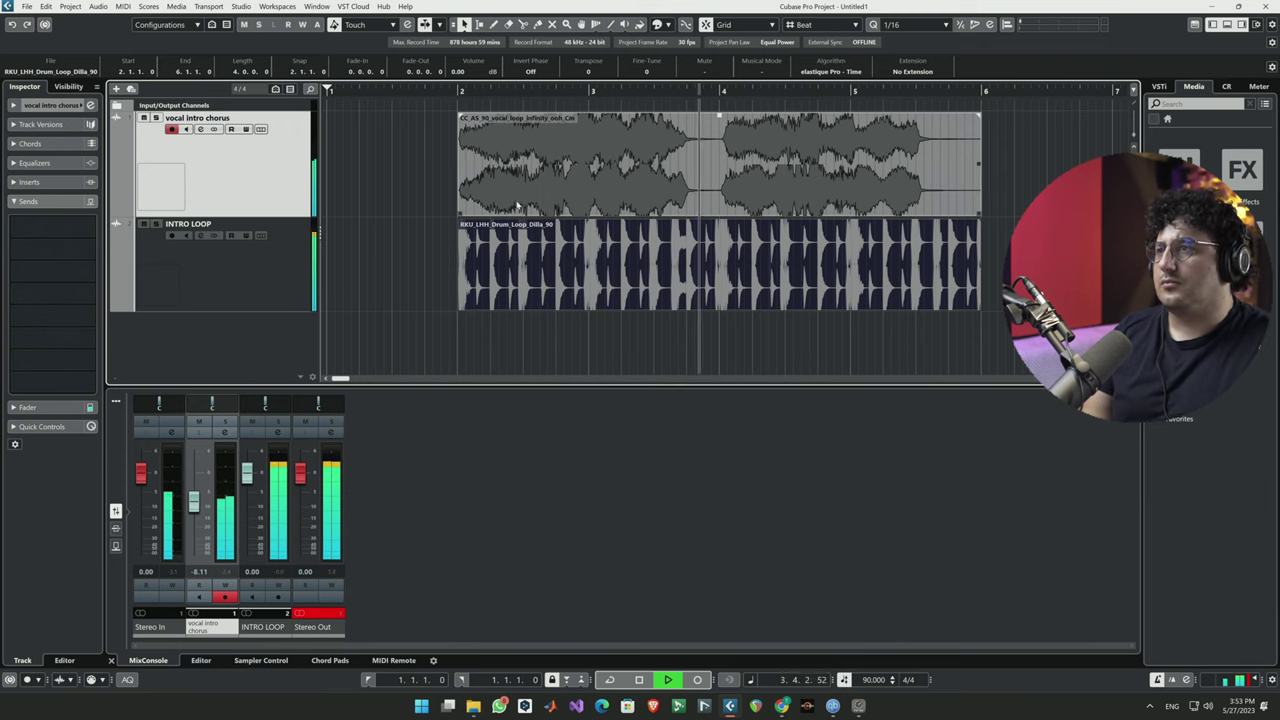
key("space")
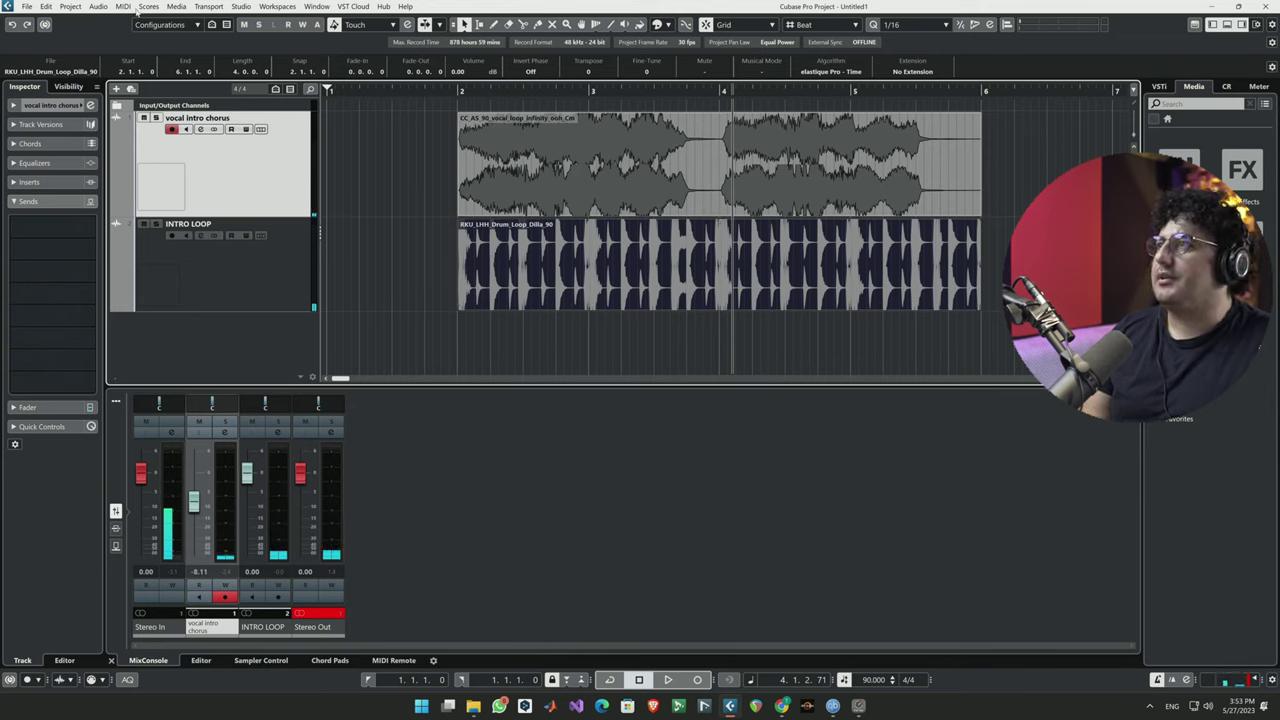
Open the Pool and enable Musical Mode for both the vocal and the drum loop clips.
left_click(176, 7)
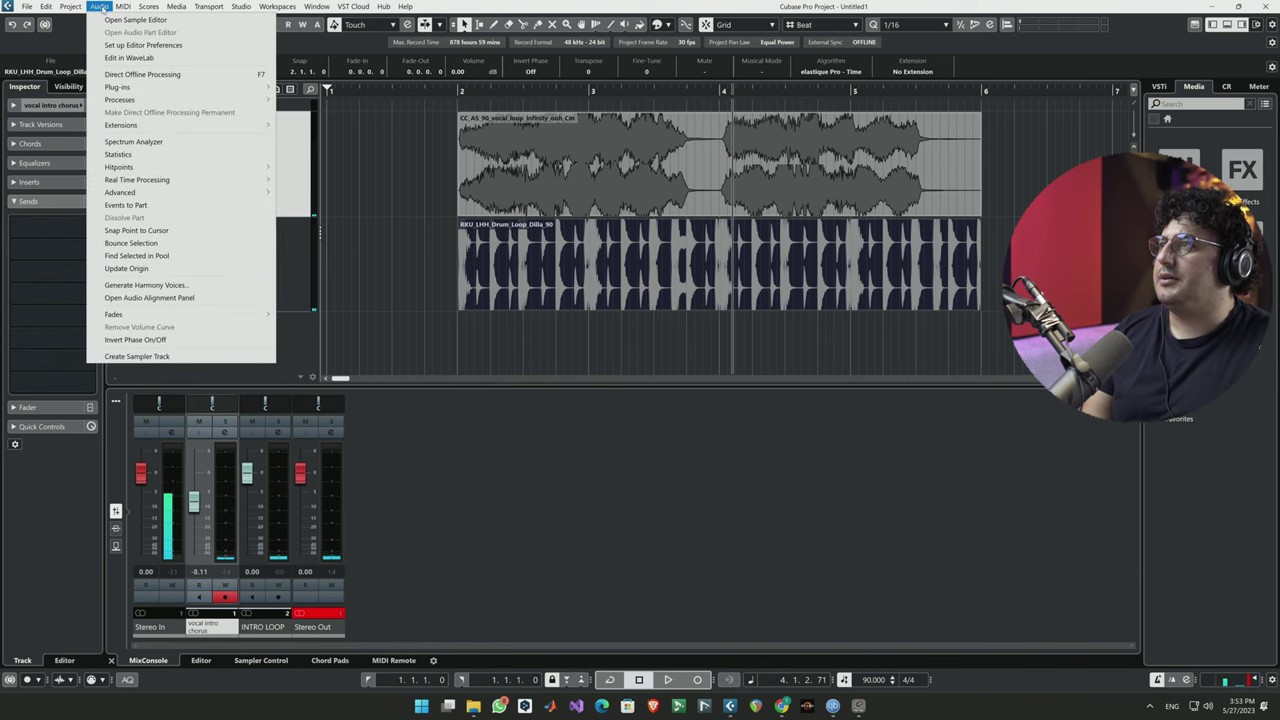
left_click(123, 7)
left_click(70, 7)
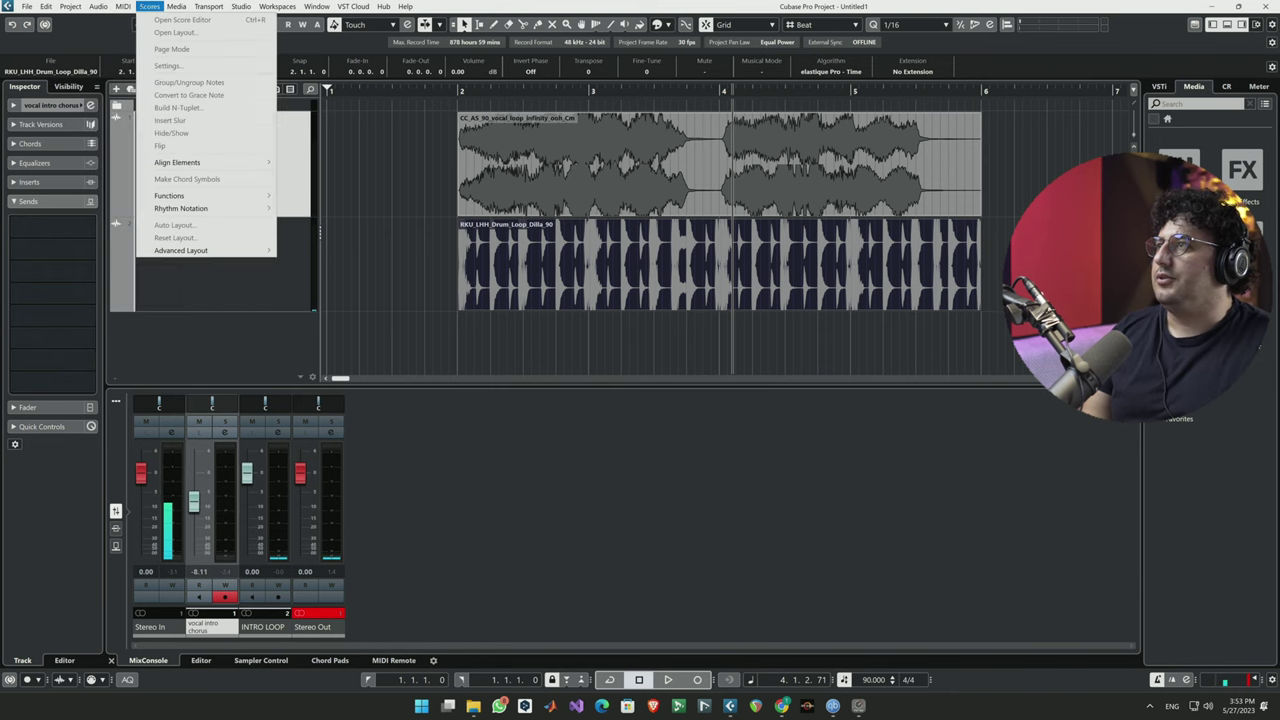
left_click(212, 20)
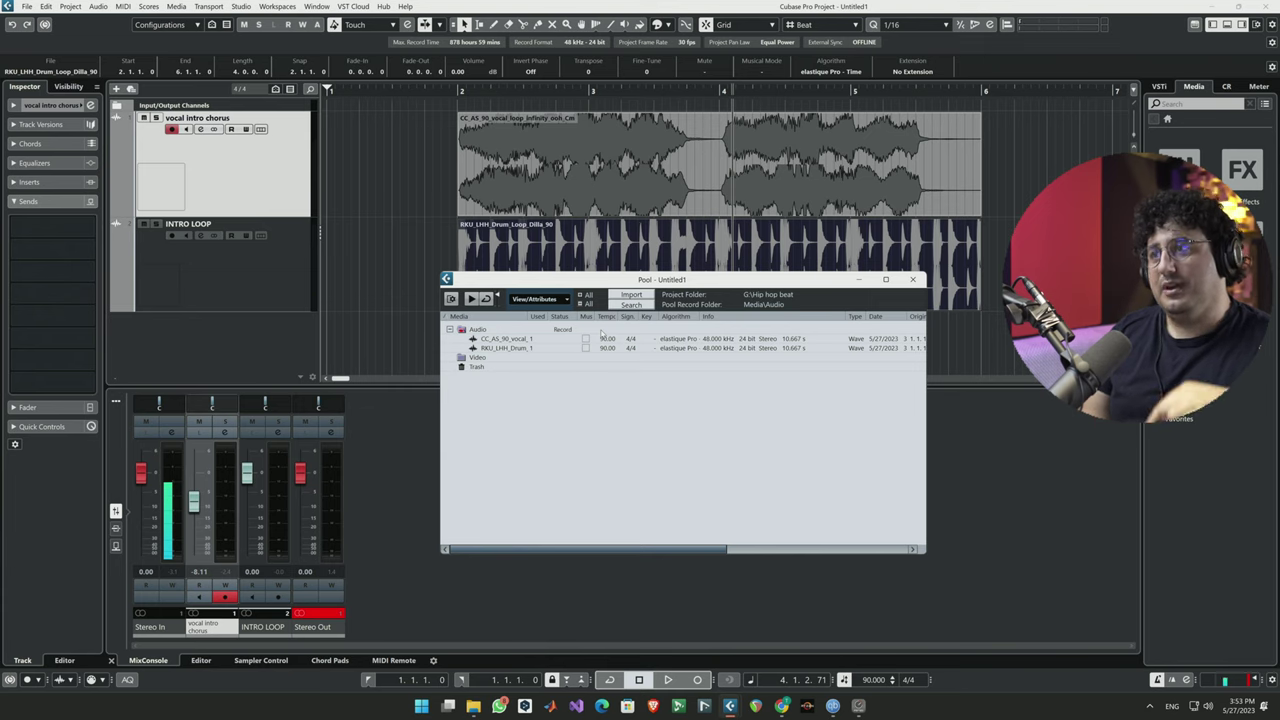
left_click(586, 339)
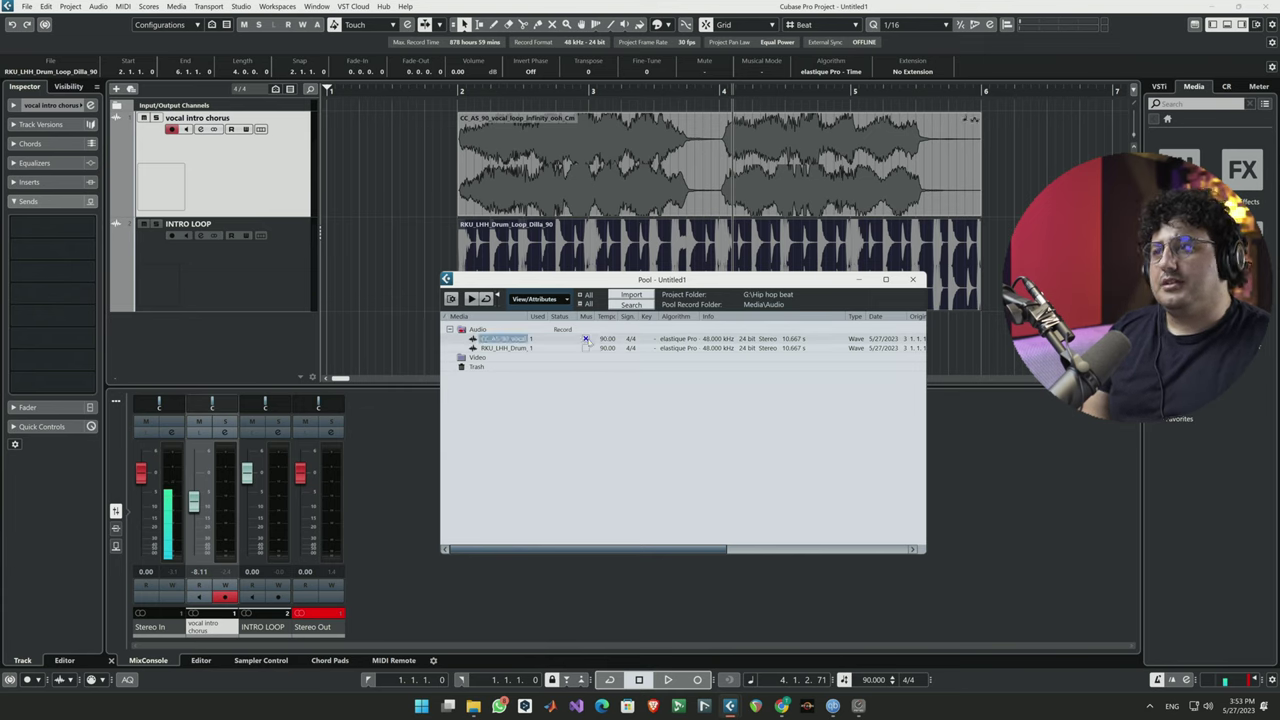
left_click(586, 348)
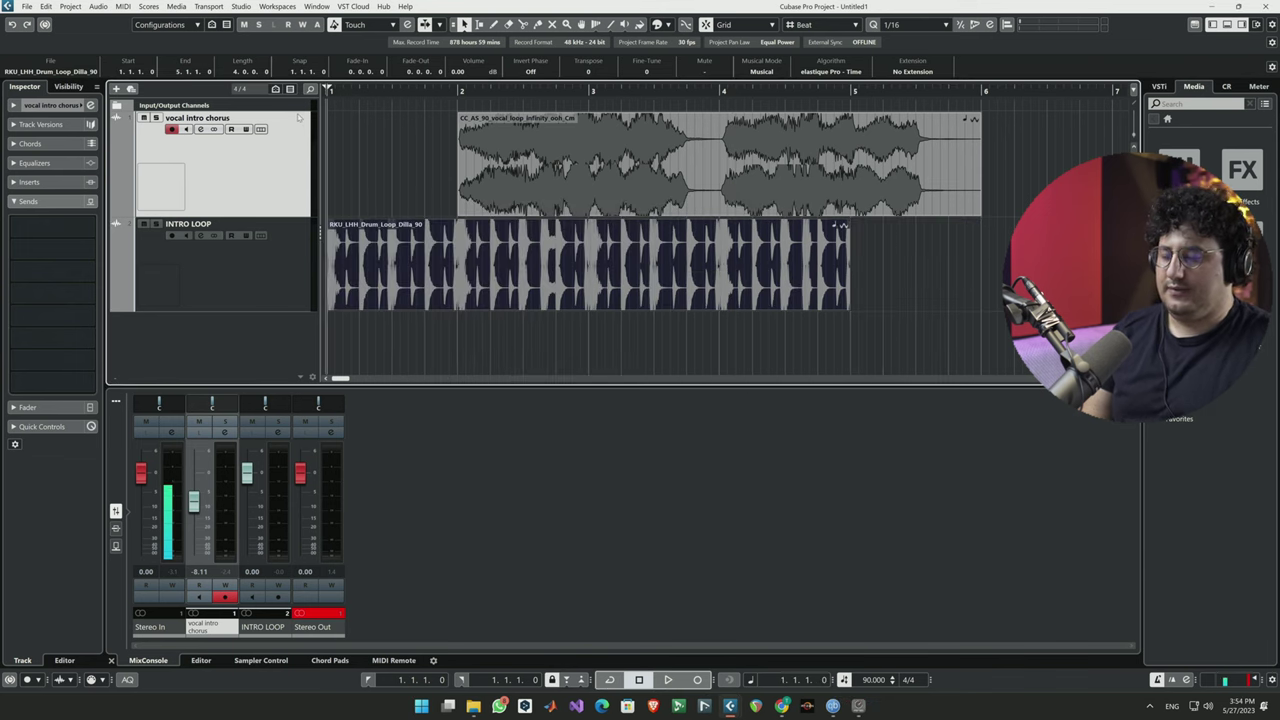
Open the INTRO LOOP drum event in the Sample Editor and align its snap point with the start of the first drum hit.
double_click(363, 256)
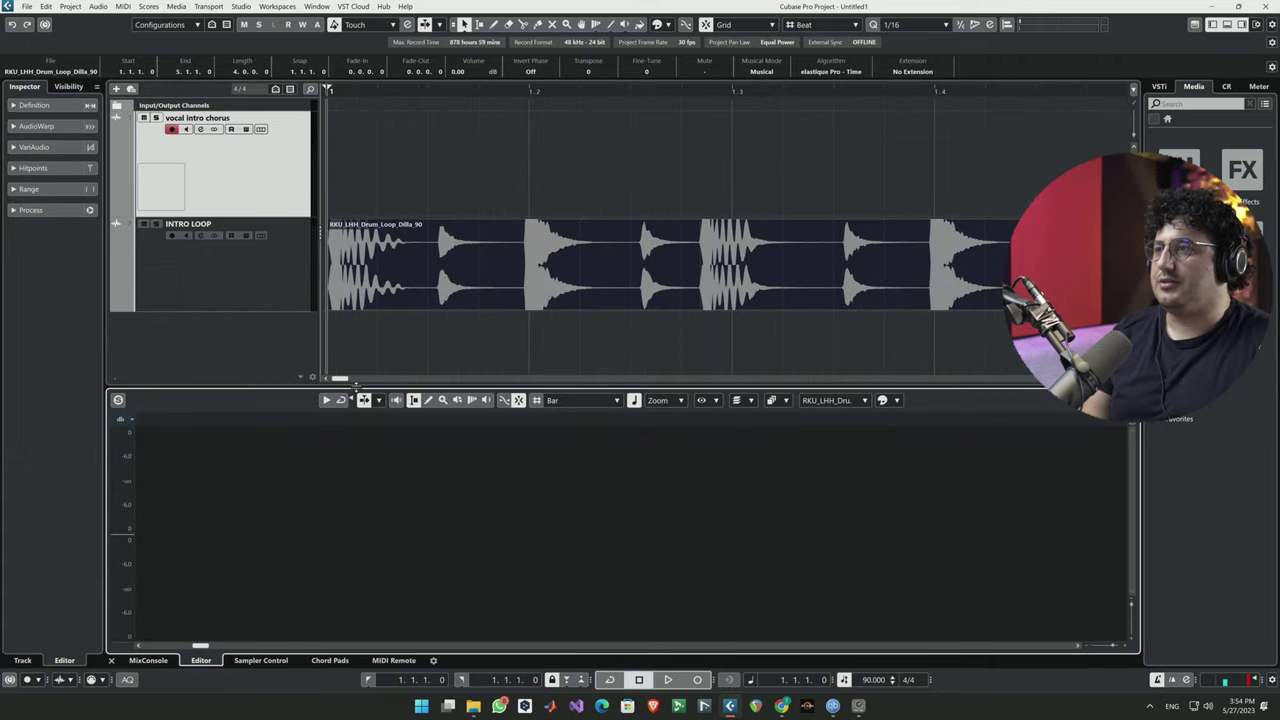
left_click_drag(372, 384, 376, 290)
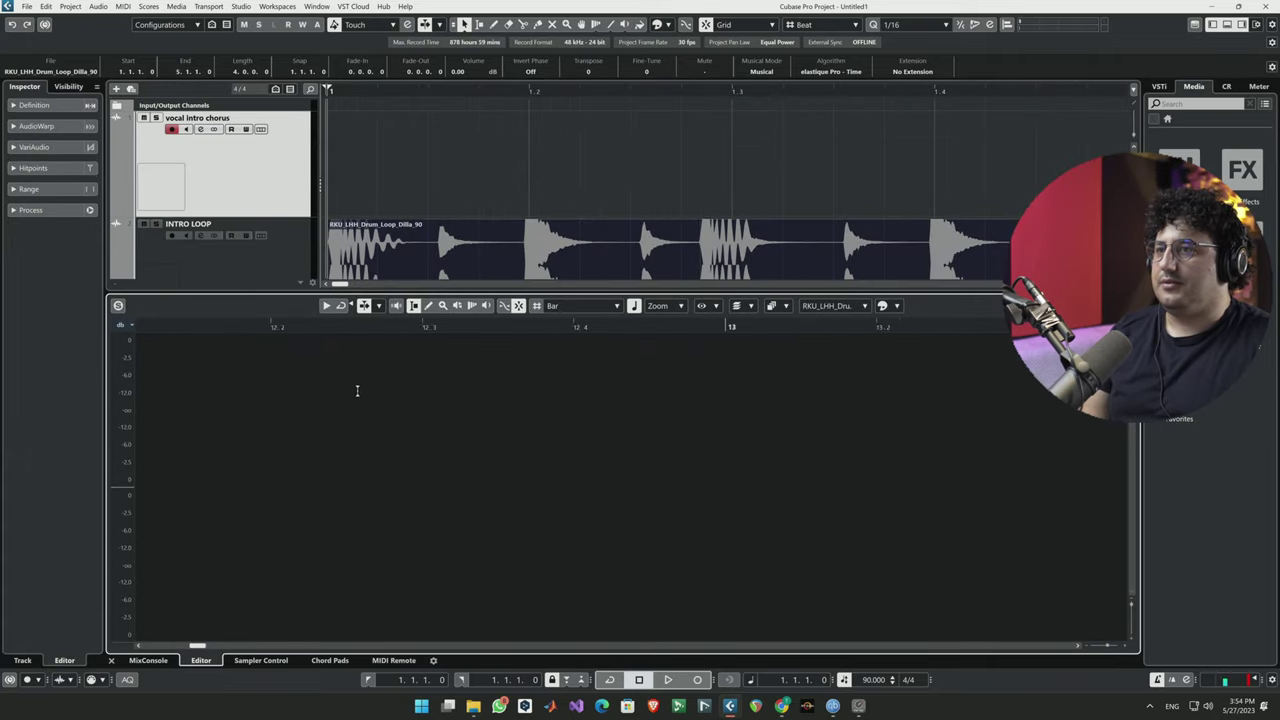
scroll(357, 391, "down", 8)
left_click(139, 325)
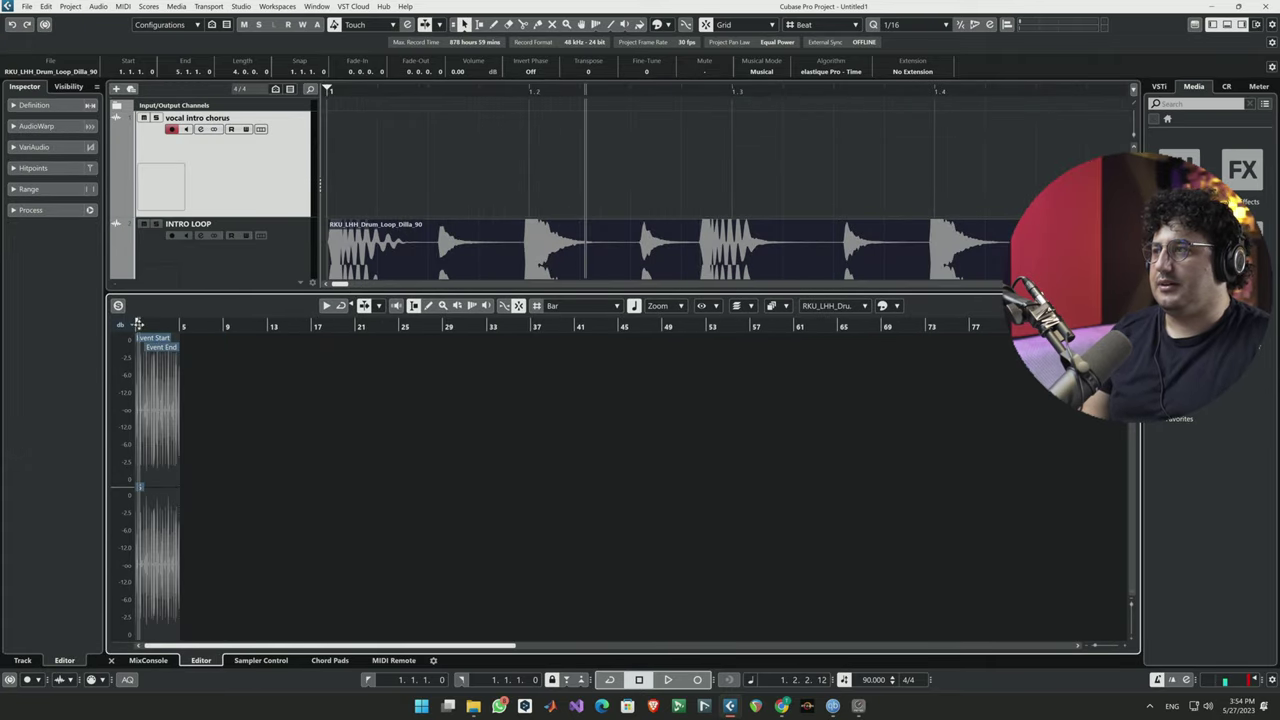
scroll(139, 325, "up", 8)
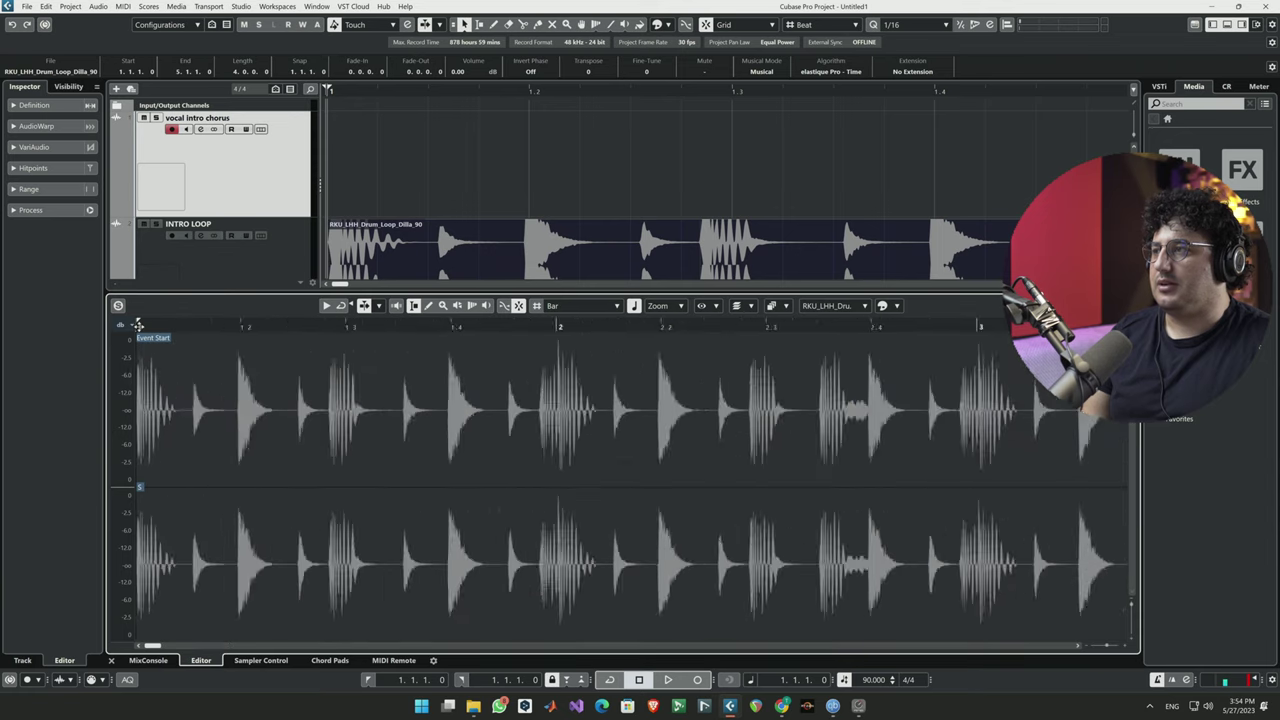
scroll(139, 325, "up", 4)
scroll(139, 325, "up", 6)
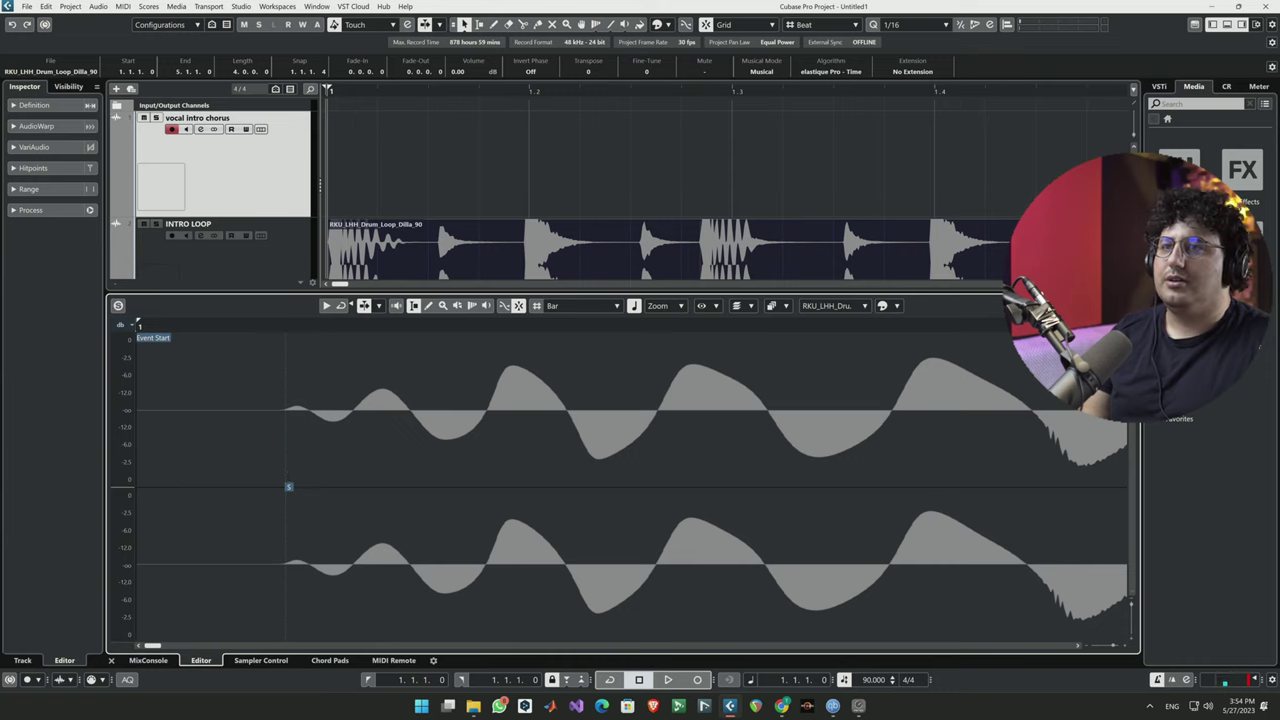
left_click_drag(675, 293, 673, 411)
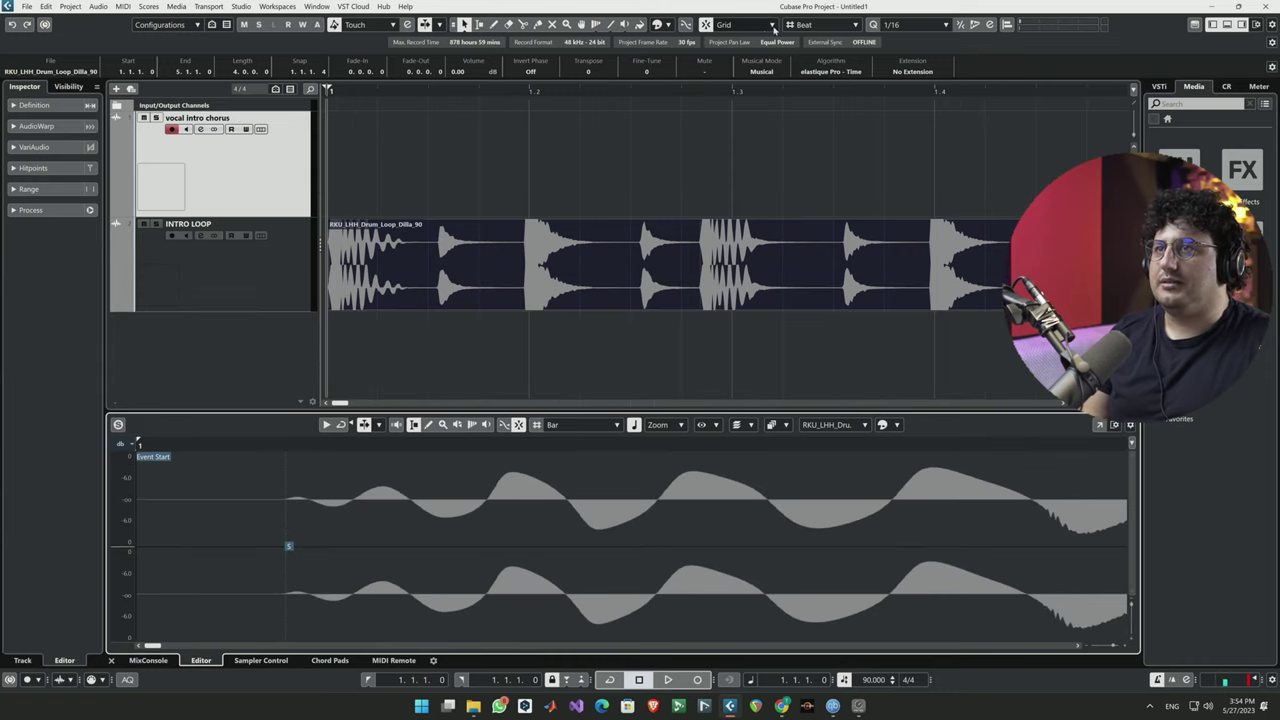
Set the snap type to Grid + Events and the quantize preset to 1/4.
left_click(770, 25)
left_click(763, 131)
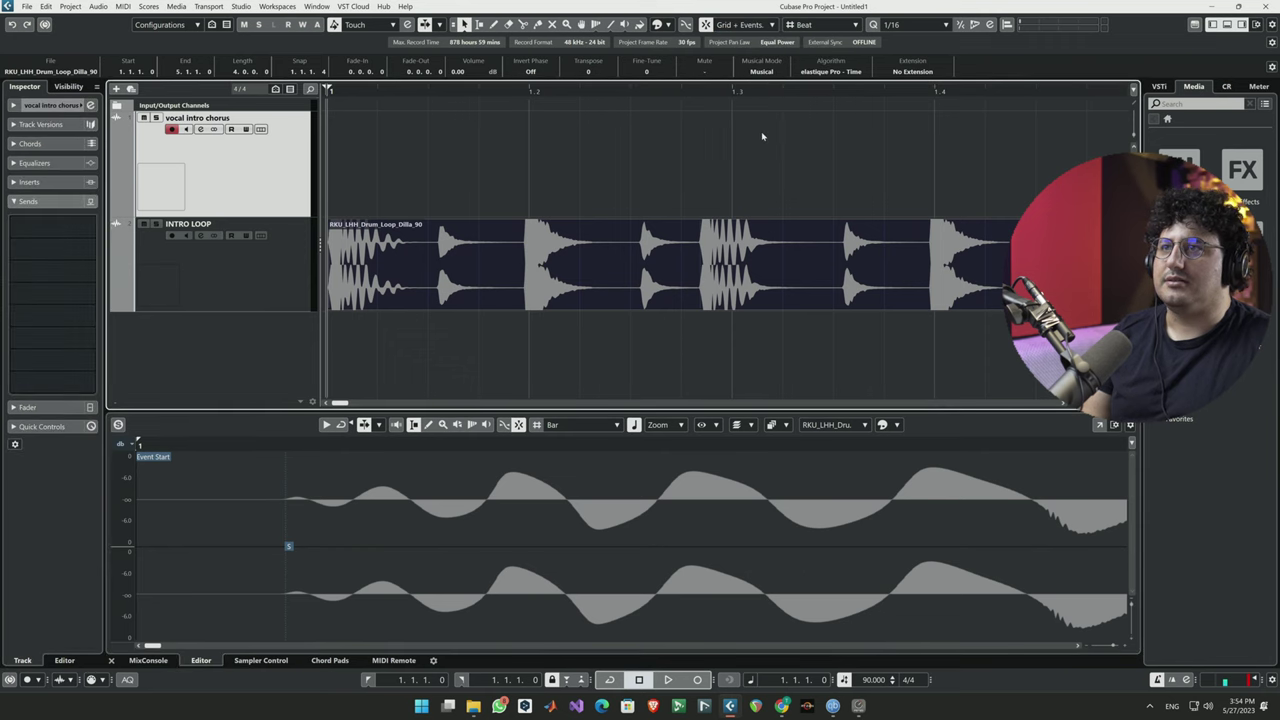
left_click(910, 27)
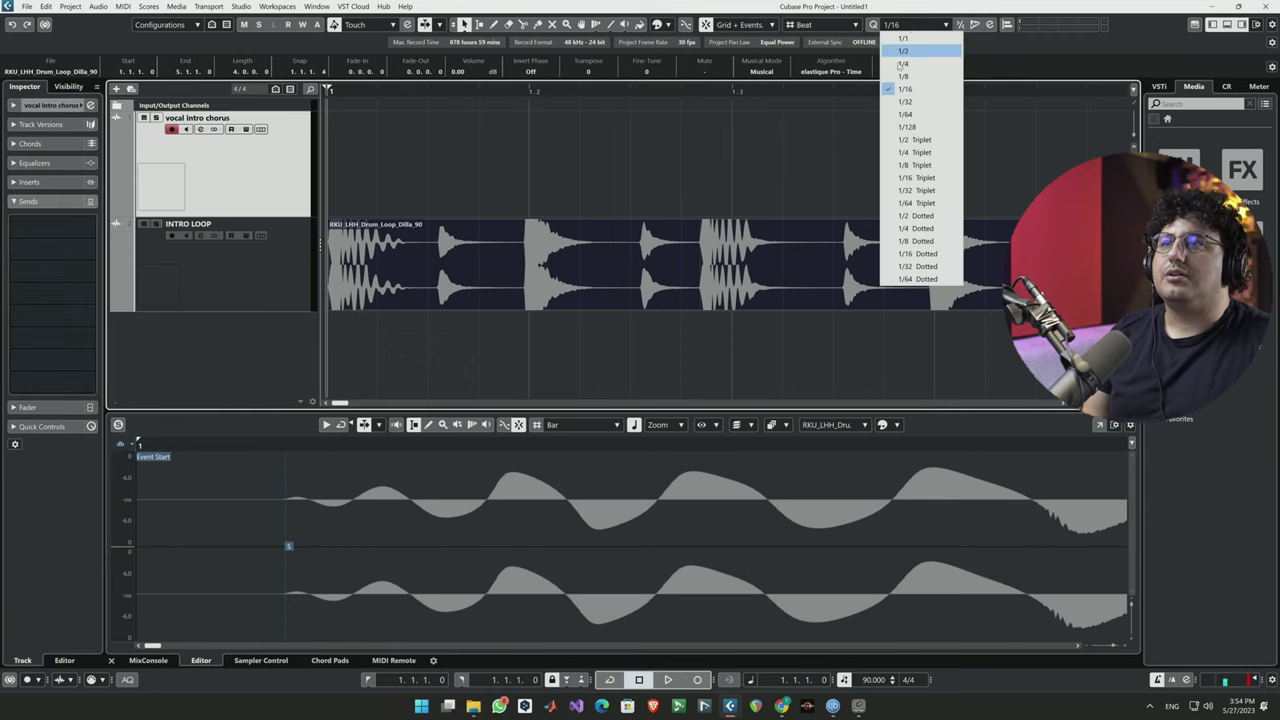
left_click(915, 64)
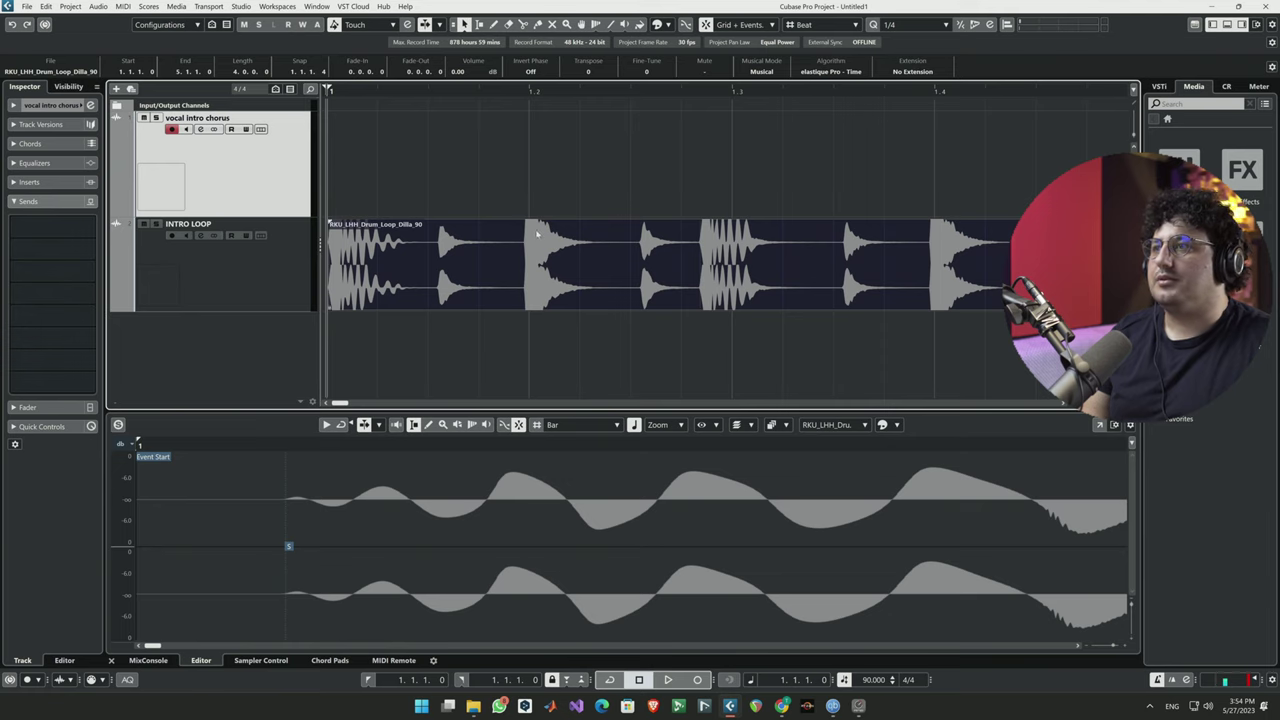
Move the drum loop event so its snap point lands on beat 1.2, and place the project cursor there.
left_click_drag(537, 234, 791, 266)
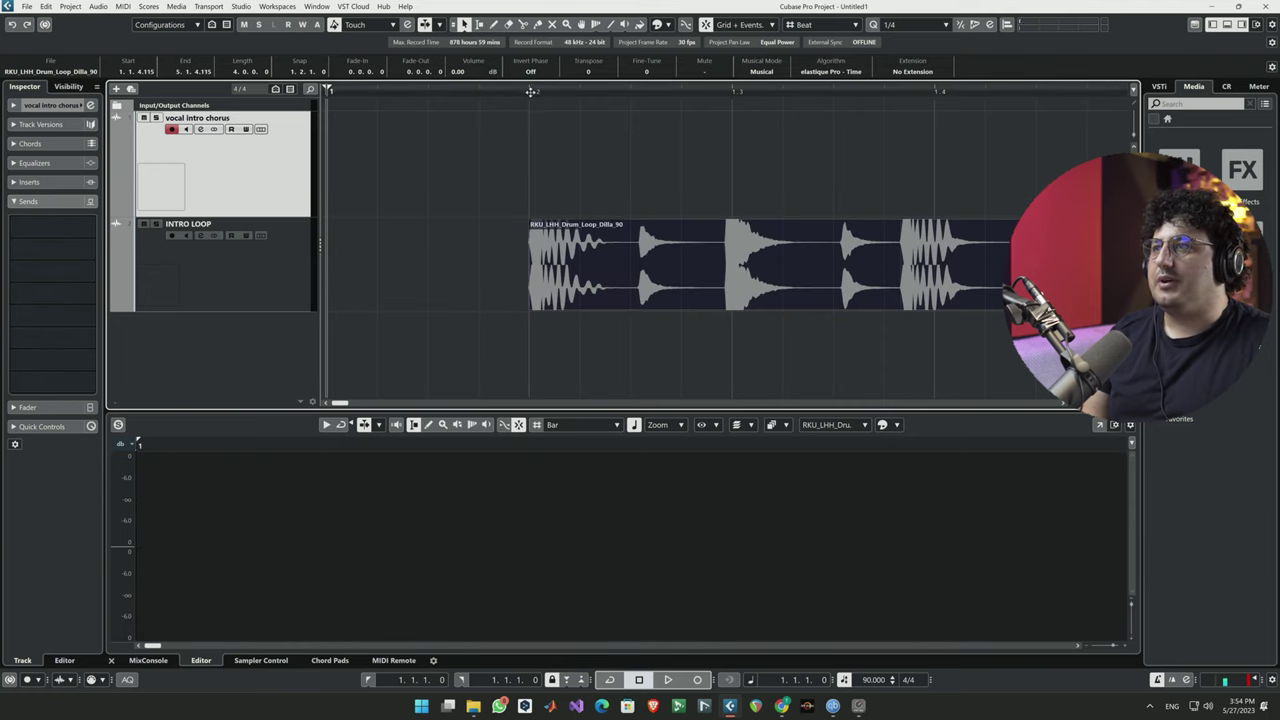
left_click_drag(651, 275, 620, 267)
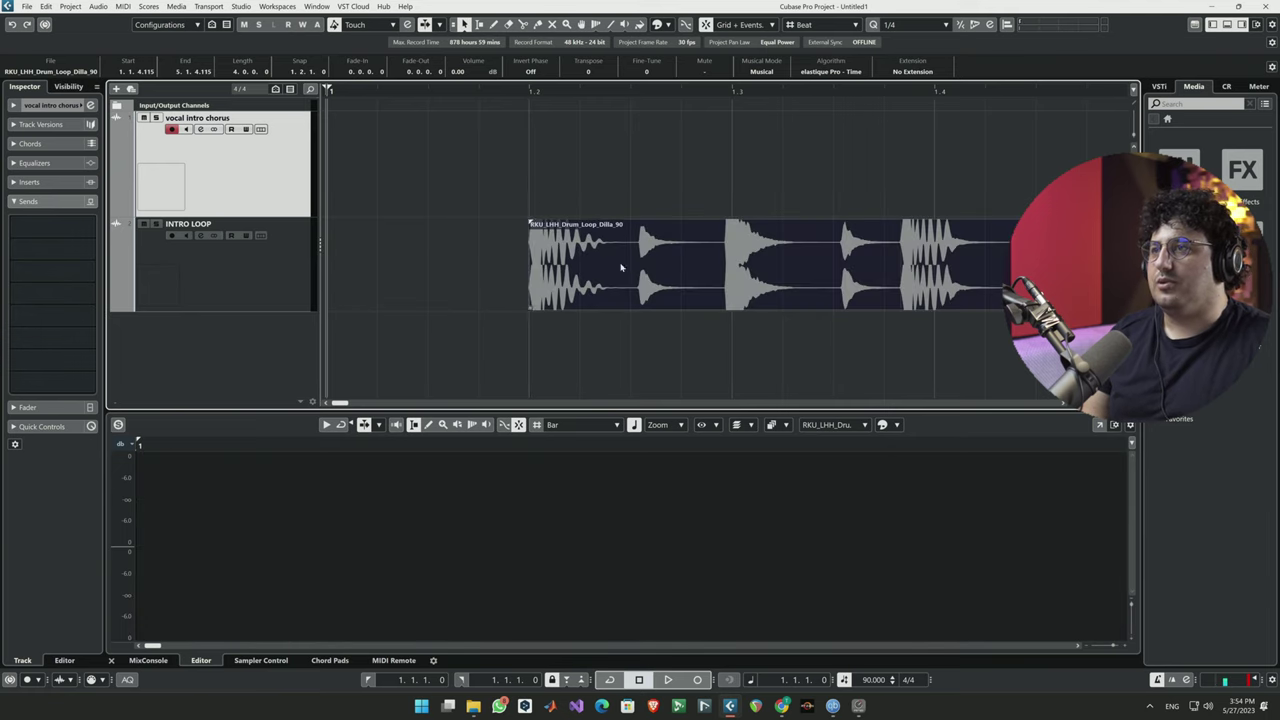
left_click(530, 91)
Trim the start of the drum loop event to the beginning of its first hit at beat 1.2.
key("h")
key("h")
key("h")
key("h")
key("h")
key("h")
key("h")
key("h")
key("h")
key("h")
key("h")
key("h")
key("h")
key("h")
key("h")
key("h")
key("h")
key("h")
key("h")
key("h")
key("h")
key("h")
key("h")
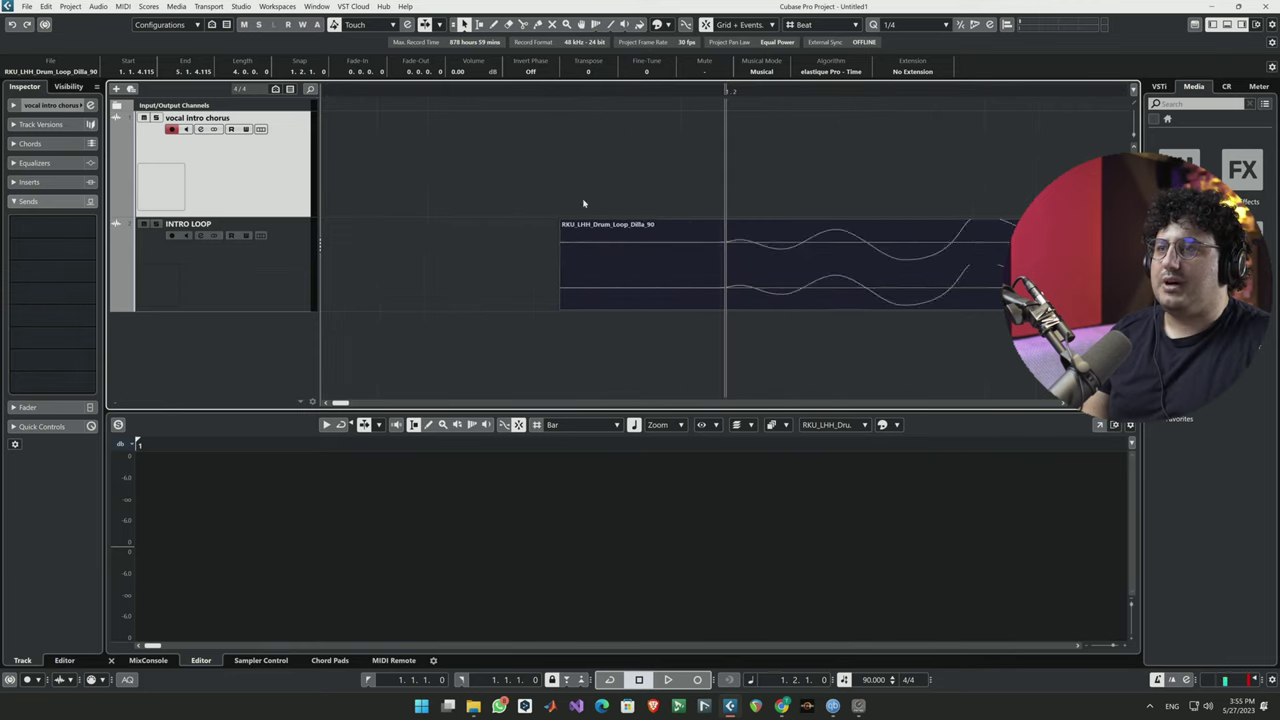
key("g")
key("g")
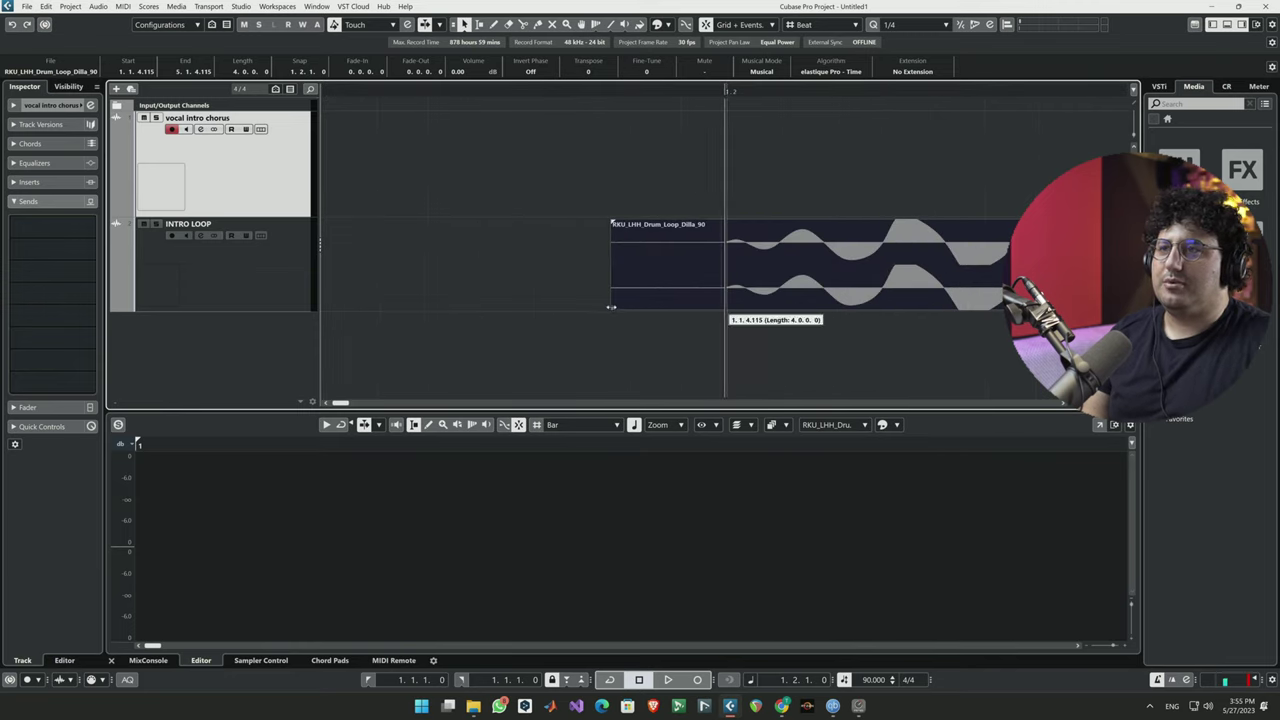
left_click_drag(611, 307, 726, 307)
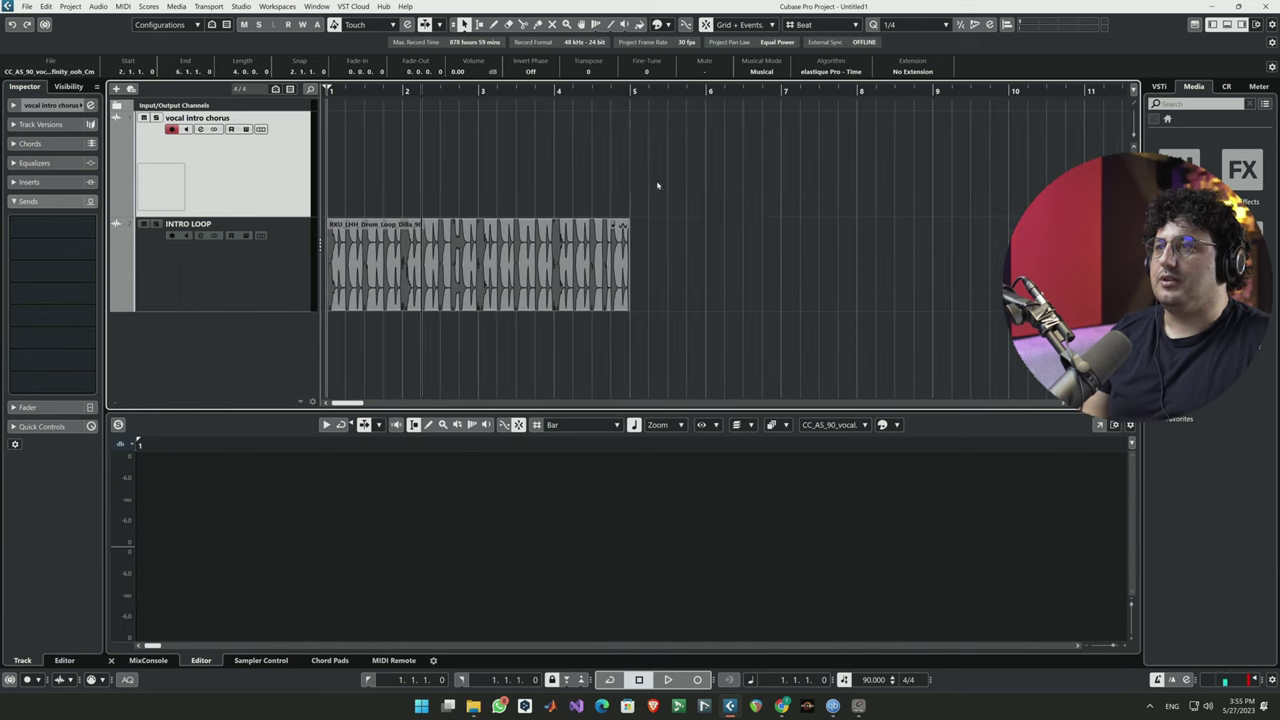
Move the vocal loop event to bar 5 and play the arrangement from bar 1.
key("space")
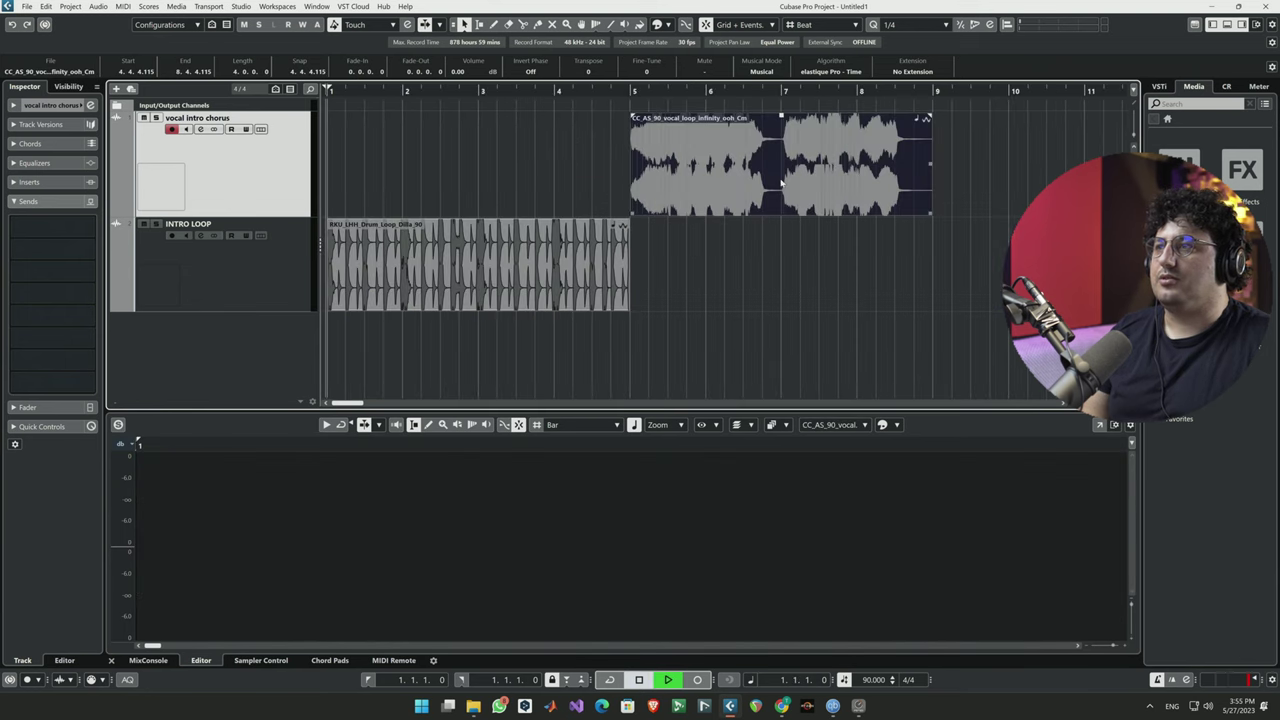
key("h")
key("h")
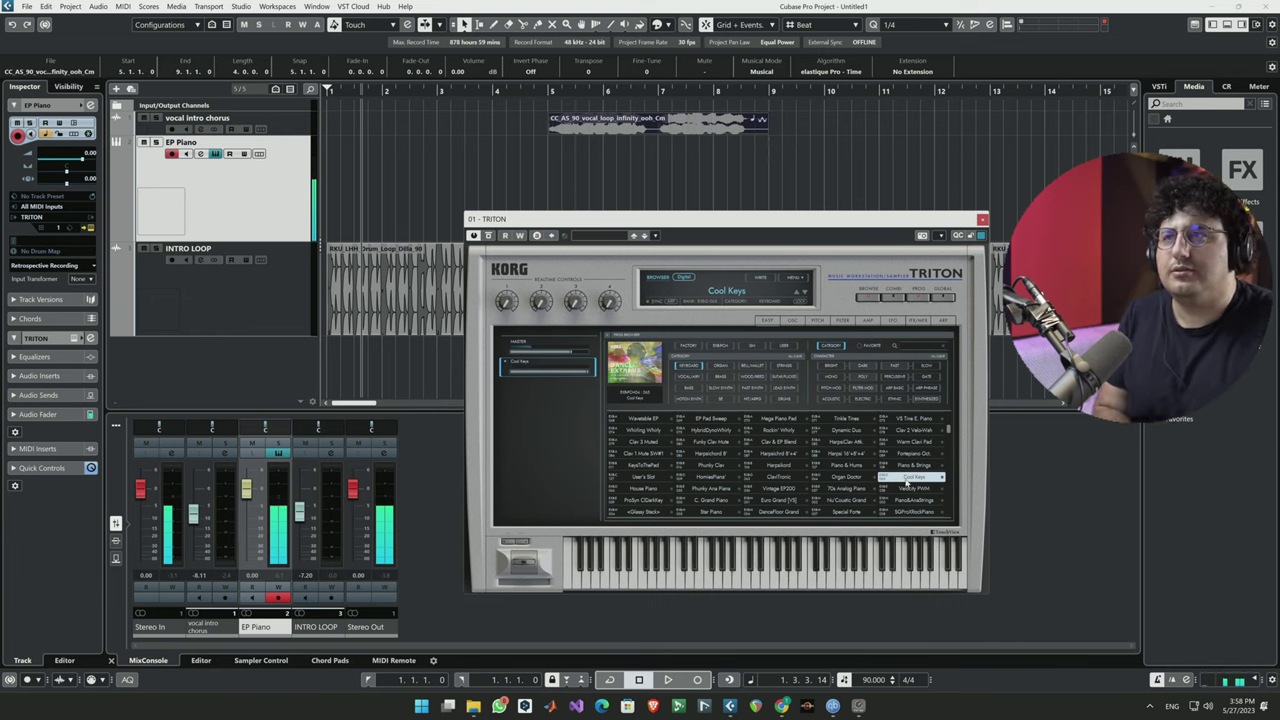
Close the TRITON instrument window and play the arrangement from around bar 4 to rehearse the EP Piano part.
left_click(982, 219)
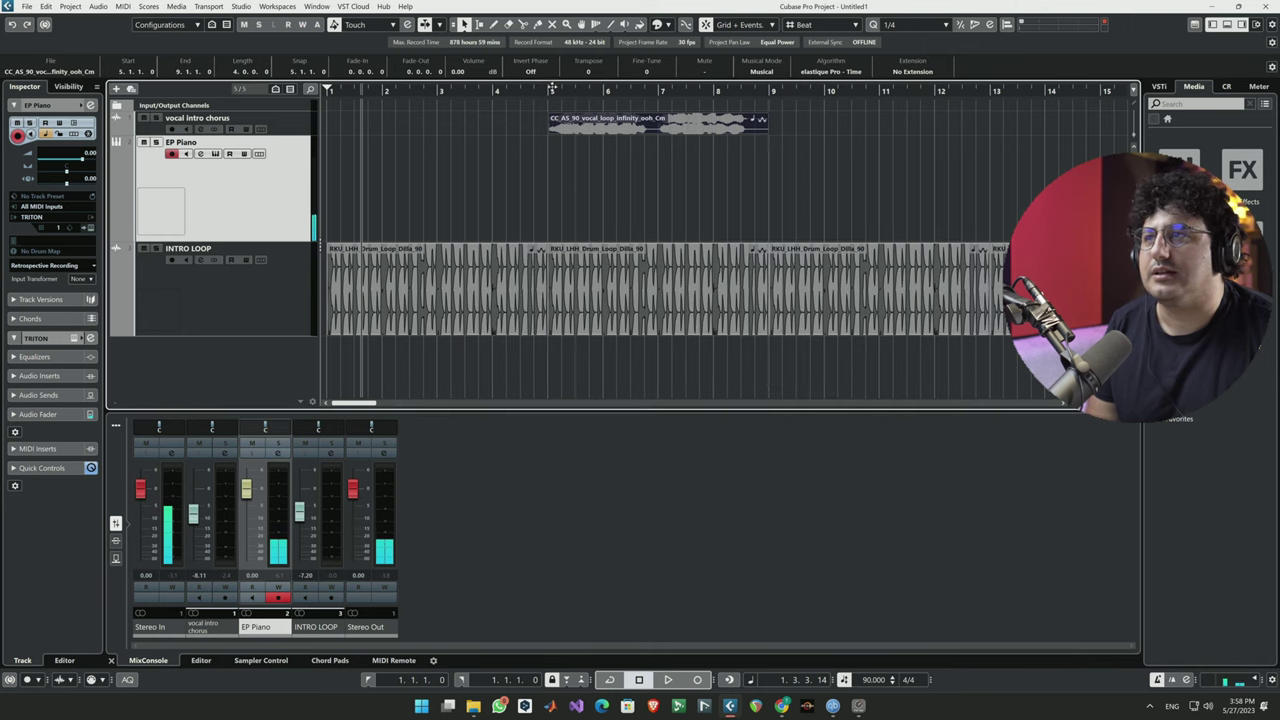
left_click(508, 93)
key("space")
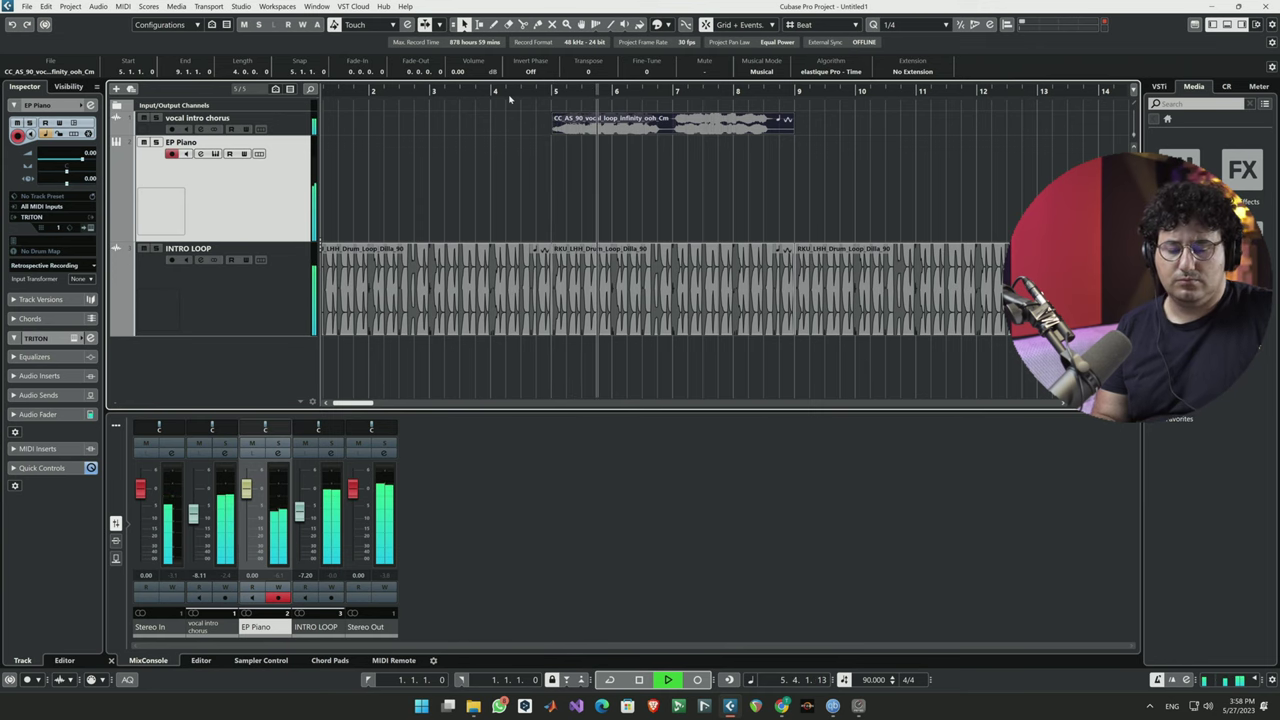
key("space")
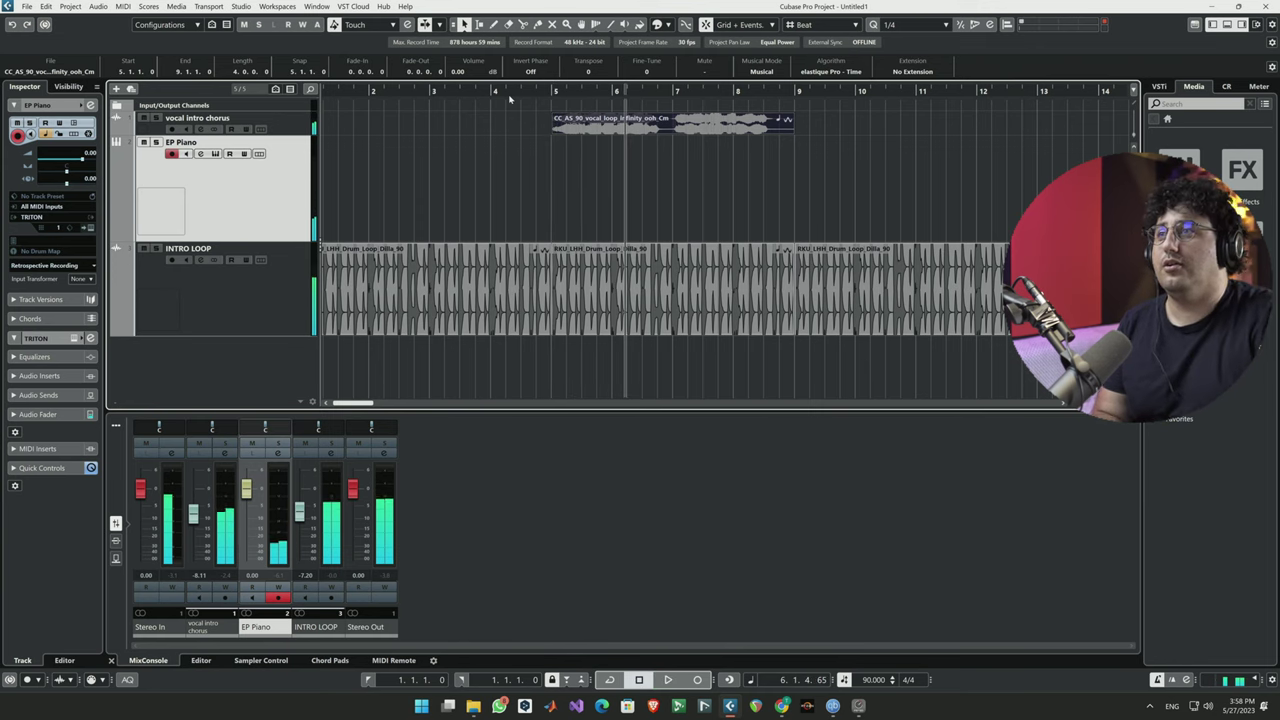
left_click(544, 91)
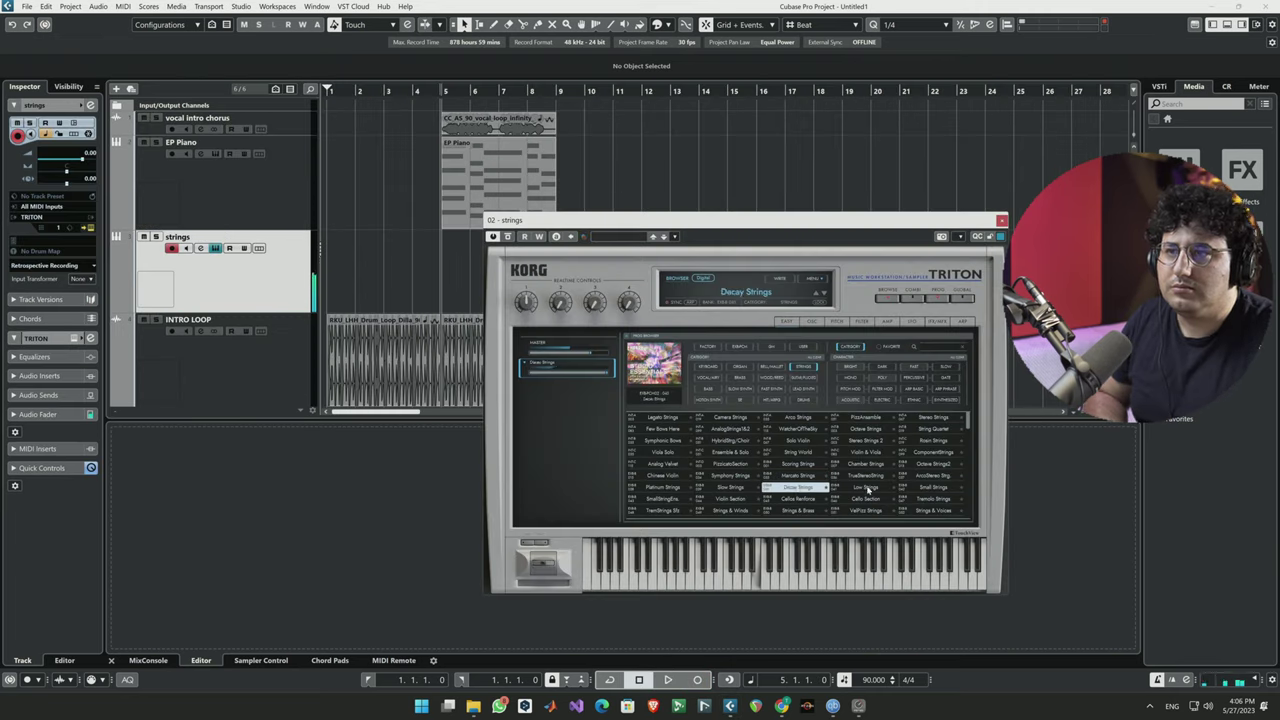
Audition the ComponentStrings and String Quartet presets in TRITON for the strings track, and choose Legato Strings.
left_click(933, 452)
left_click(933, 428)
left_click(662, 417)
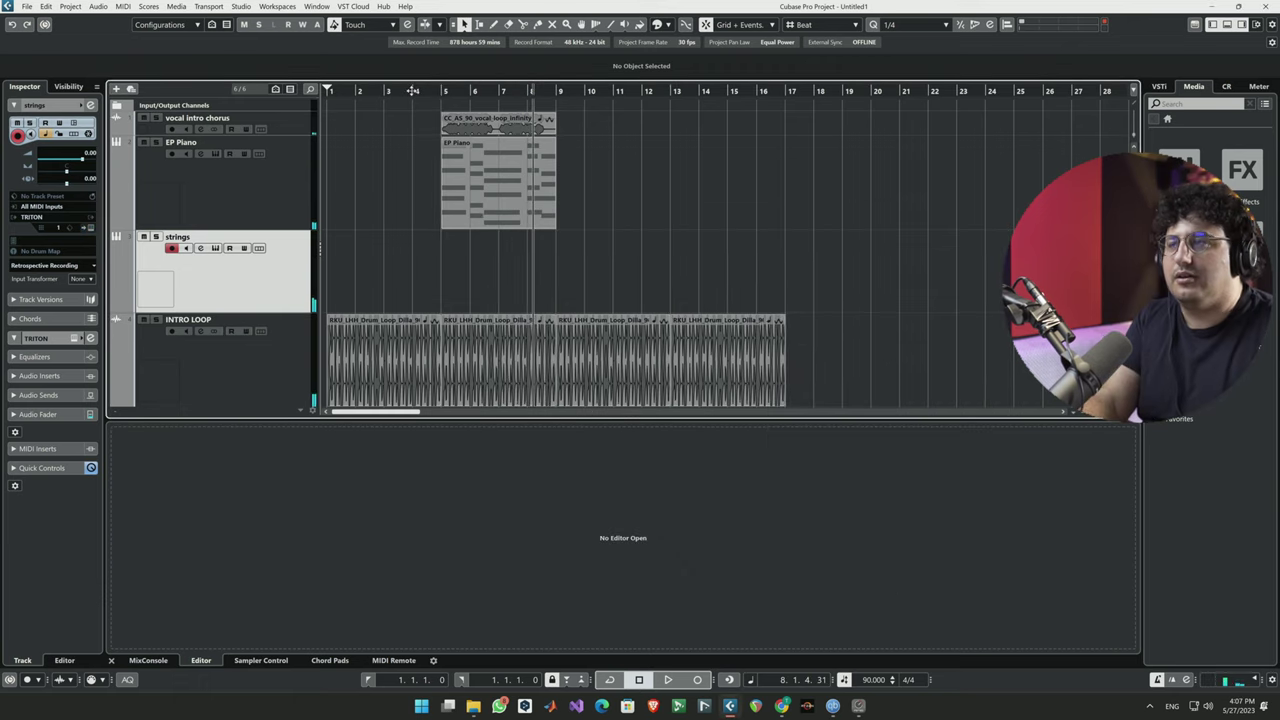
Record the strings part starting at bar 4 and trim the end of the recorded event to bar 9.
left_click(412, 90)
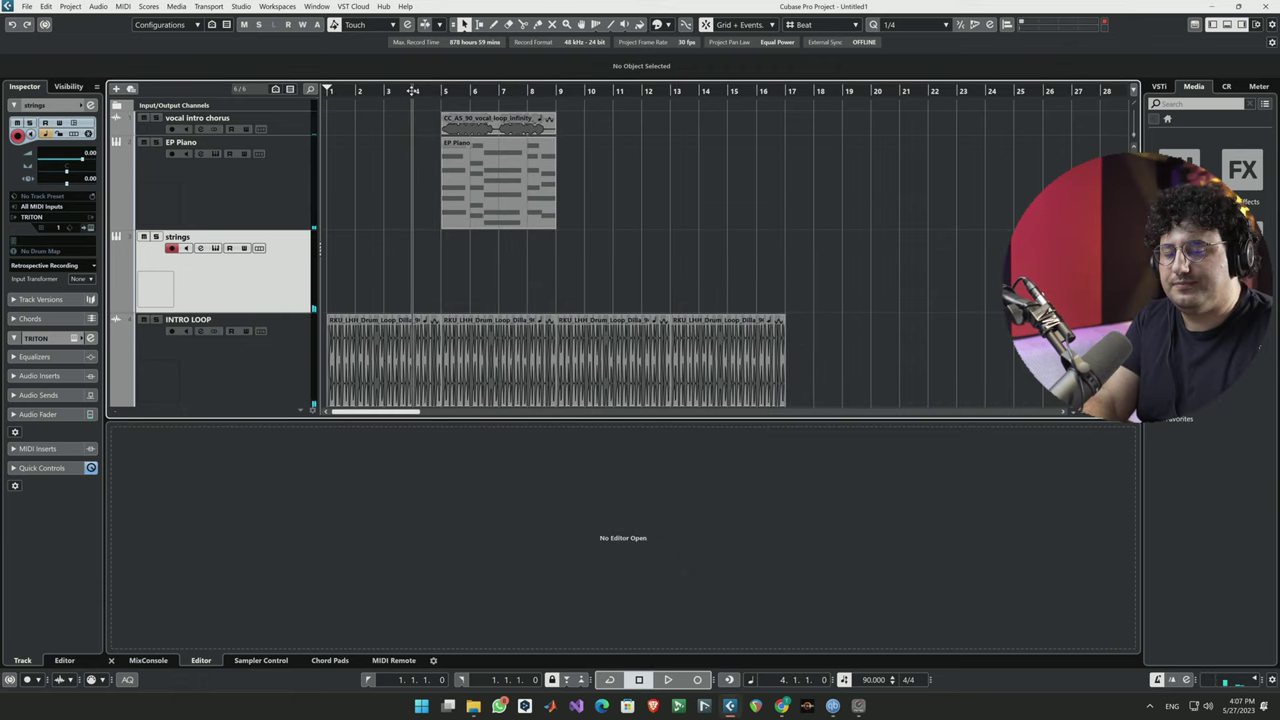
key("KP_Multiply")
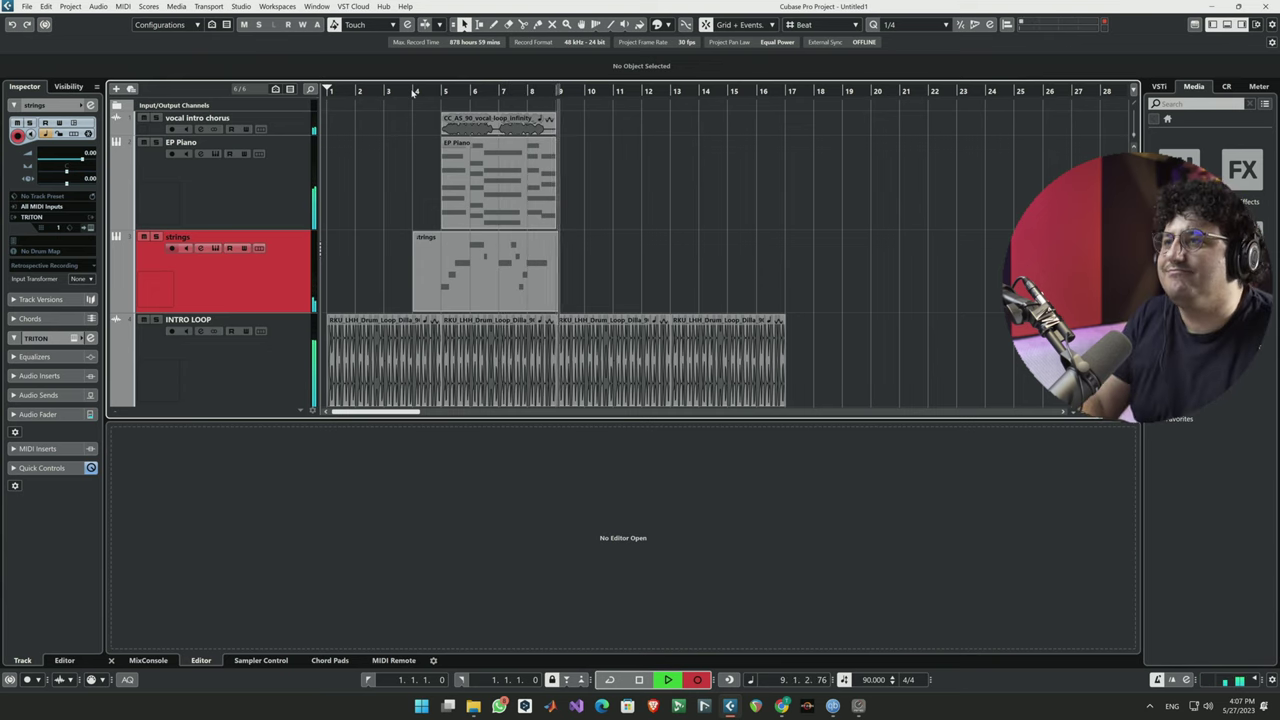
key("space")
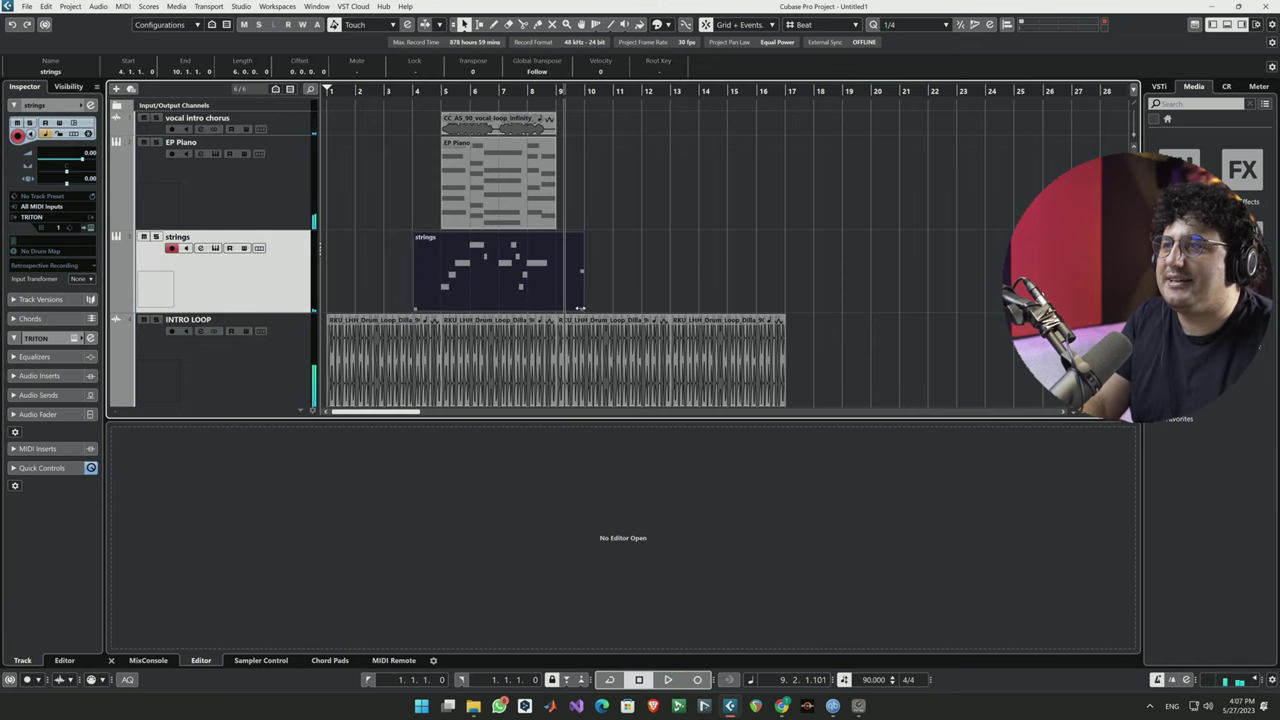
left_click_drag(580, 309, 556, 310)
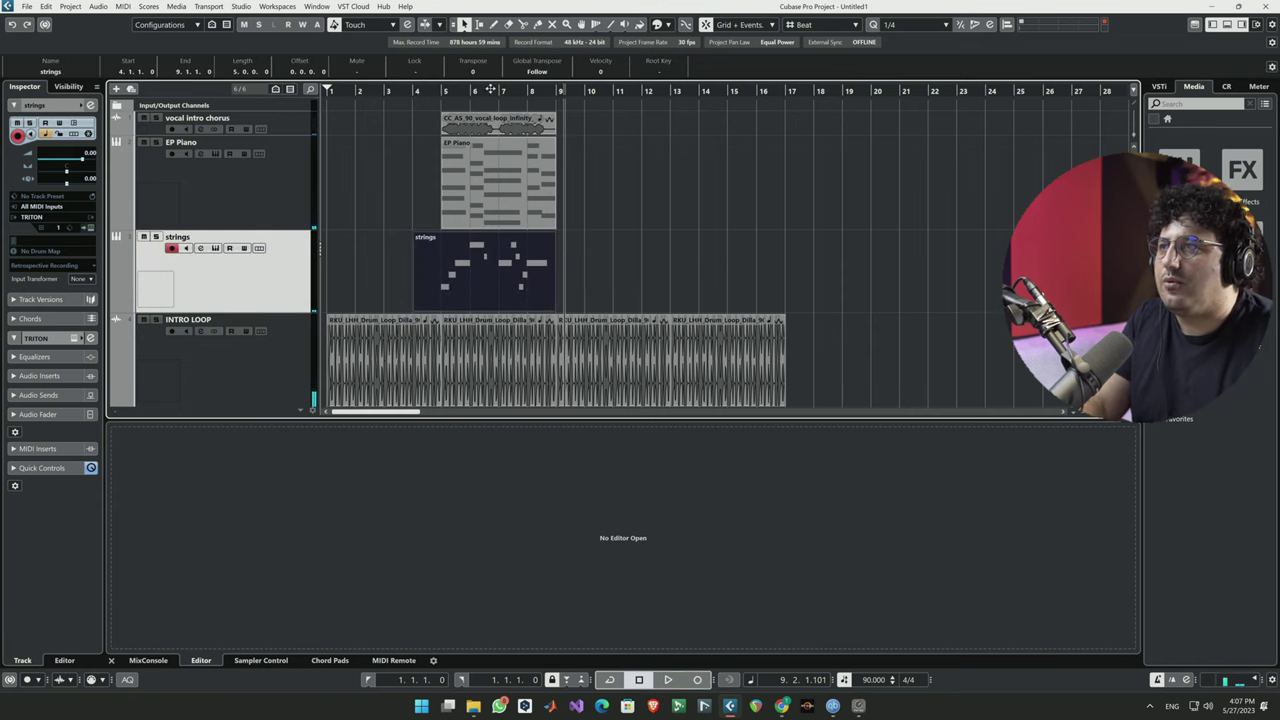
Place the cursor at bar 5 and set the quantize preset to 1/16 for the strings part.
left_click(445, 90)
key("h")
key("h")
key("h")
key("h")
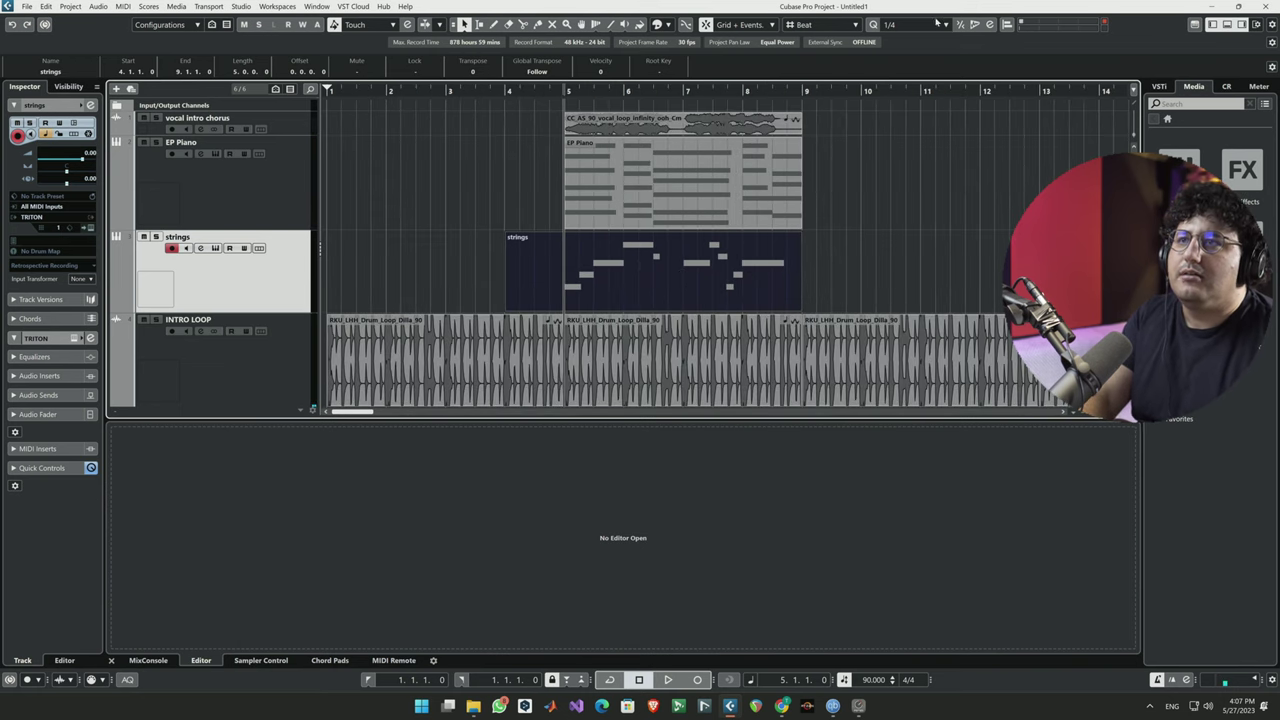
left_click(936, 22)
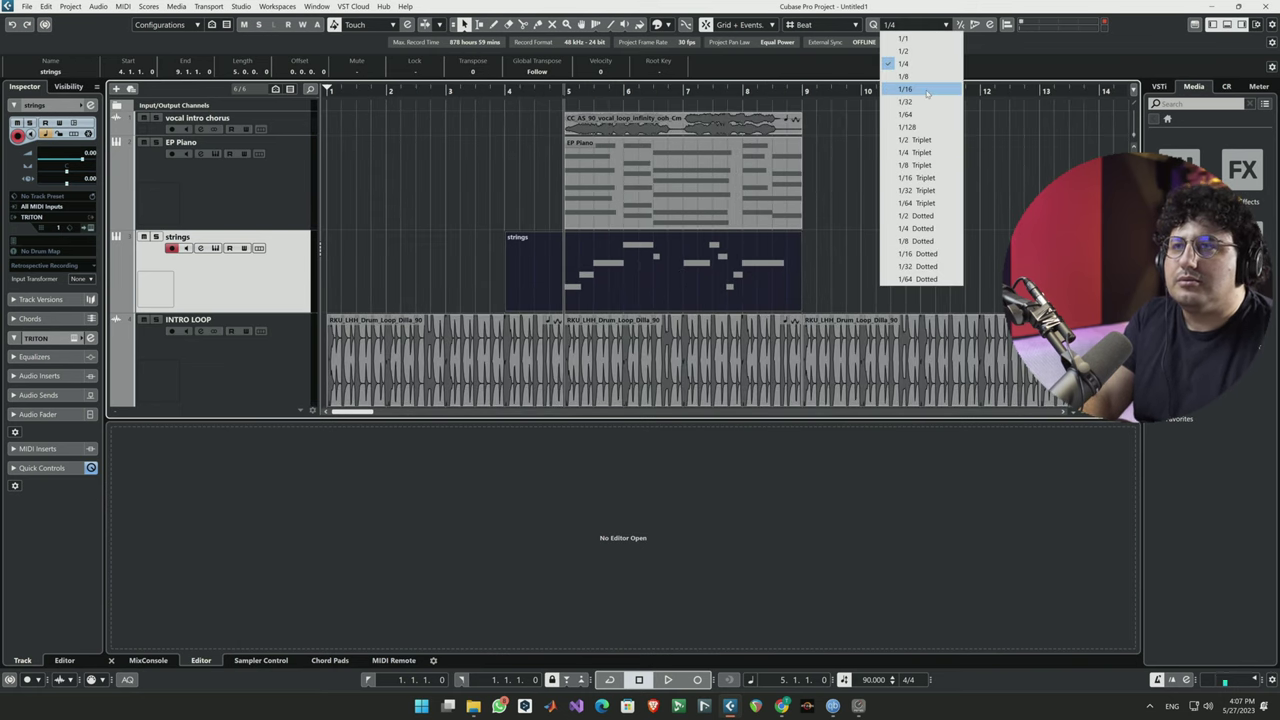
left_click(927, 91)
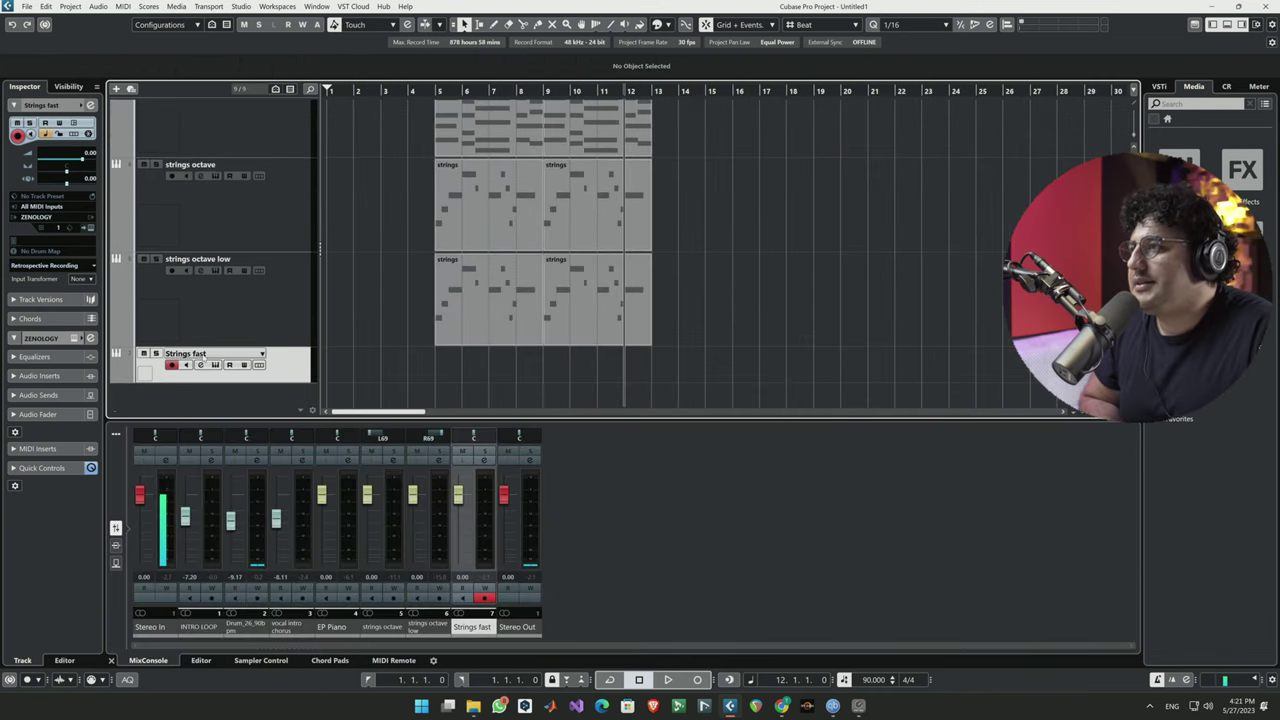
Open ZENOLOGY on the Strings fast track, review its St.Strings preset, and close the instrument window.
left_click(90, 229)
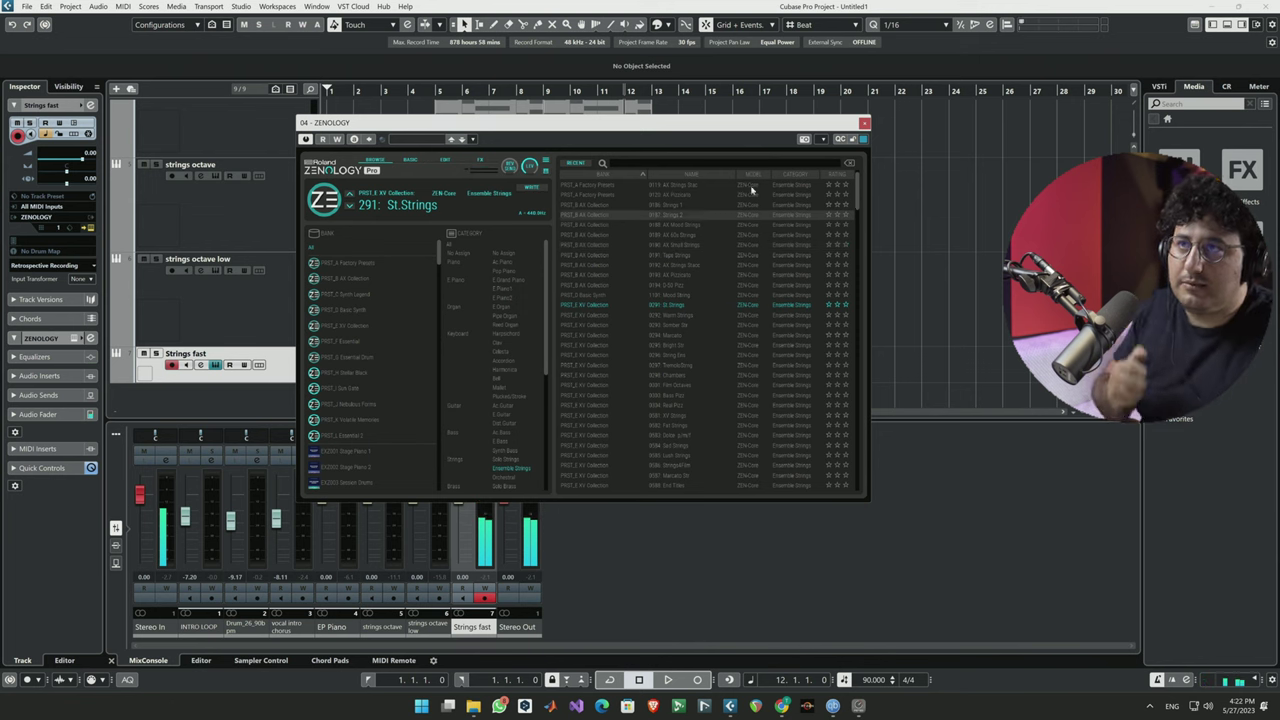
left_click(864, 122)
scroll(748, 177, "up", 5)
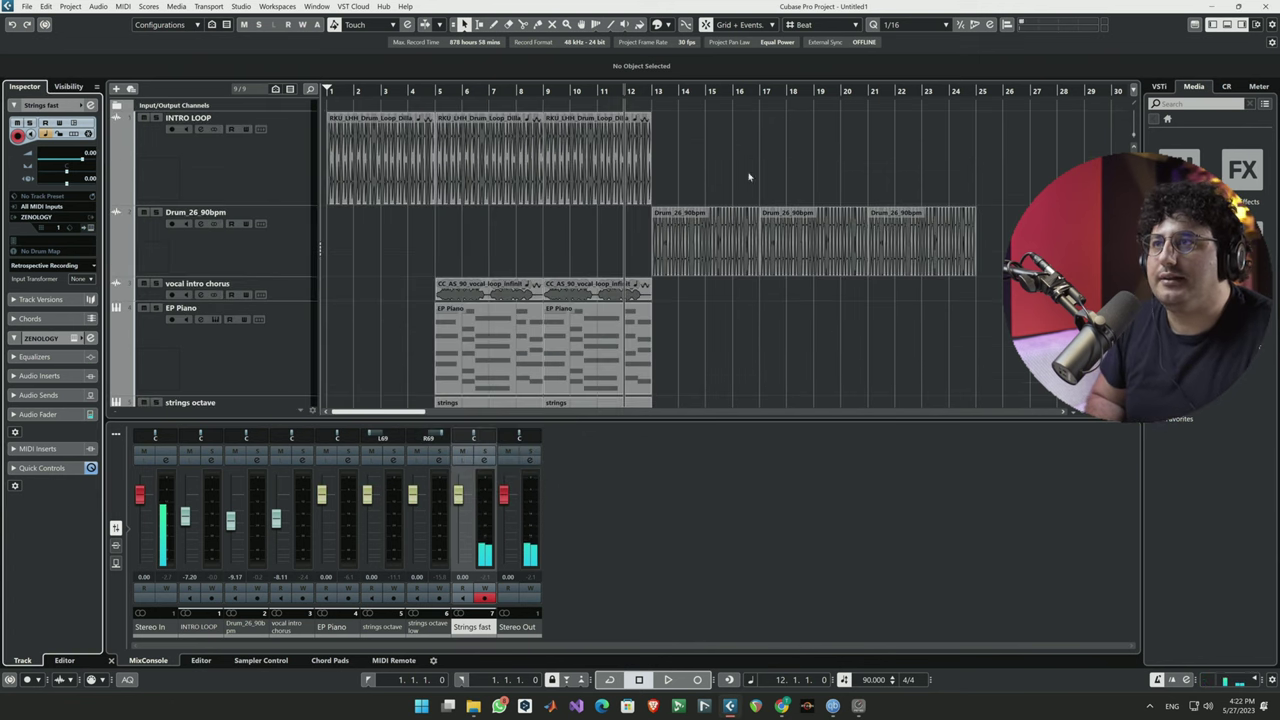
Set the locators to span bars 13 to 25, enable cycle mode, and start playback from bar 12.
left_click(624, 91)
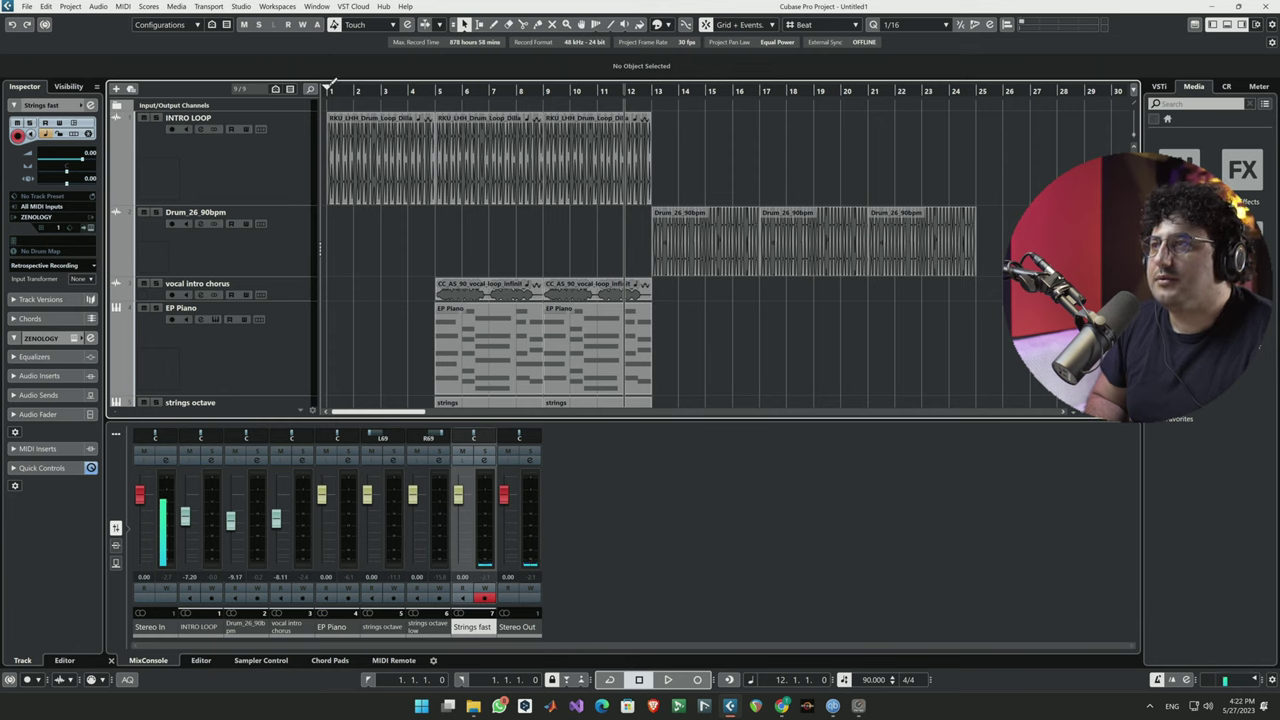
left_click_drag(330, 86, 949, 148)
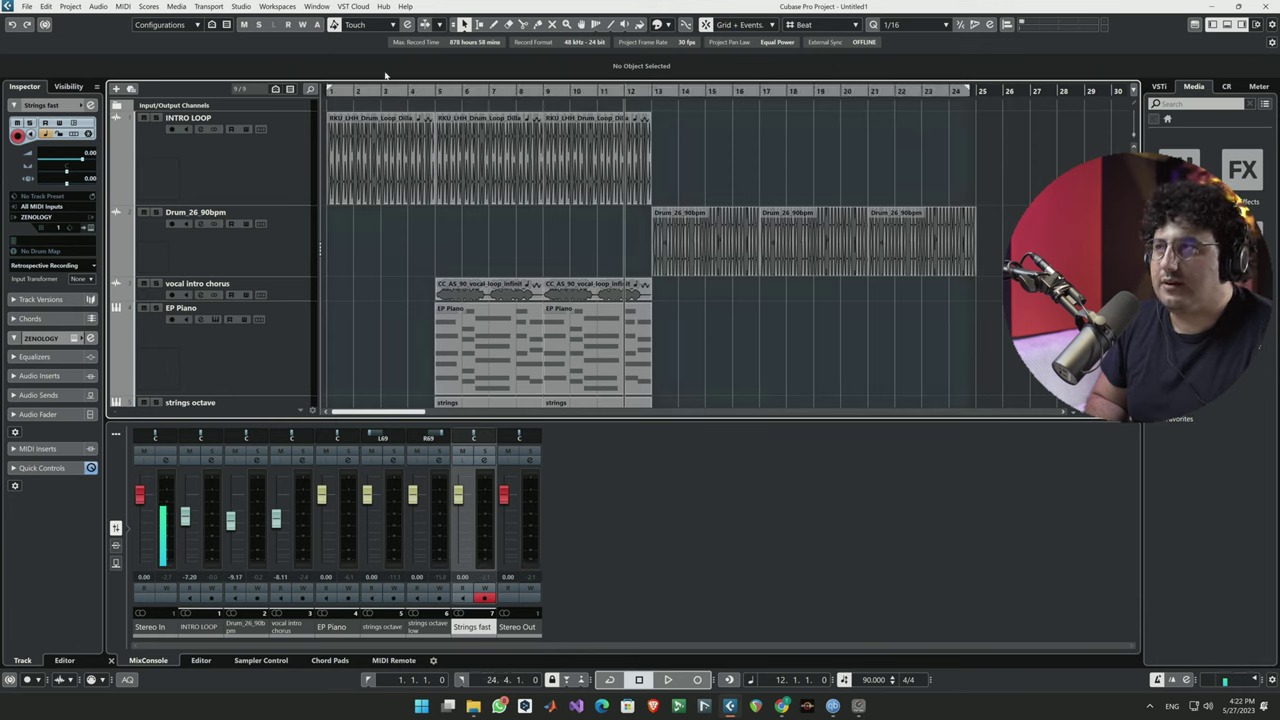
left_click_drag(329, 90, 696, 153)
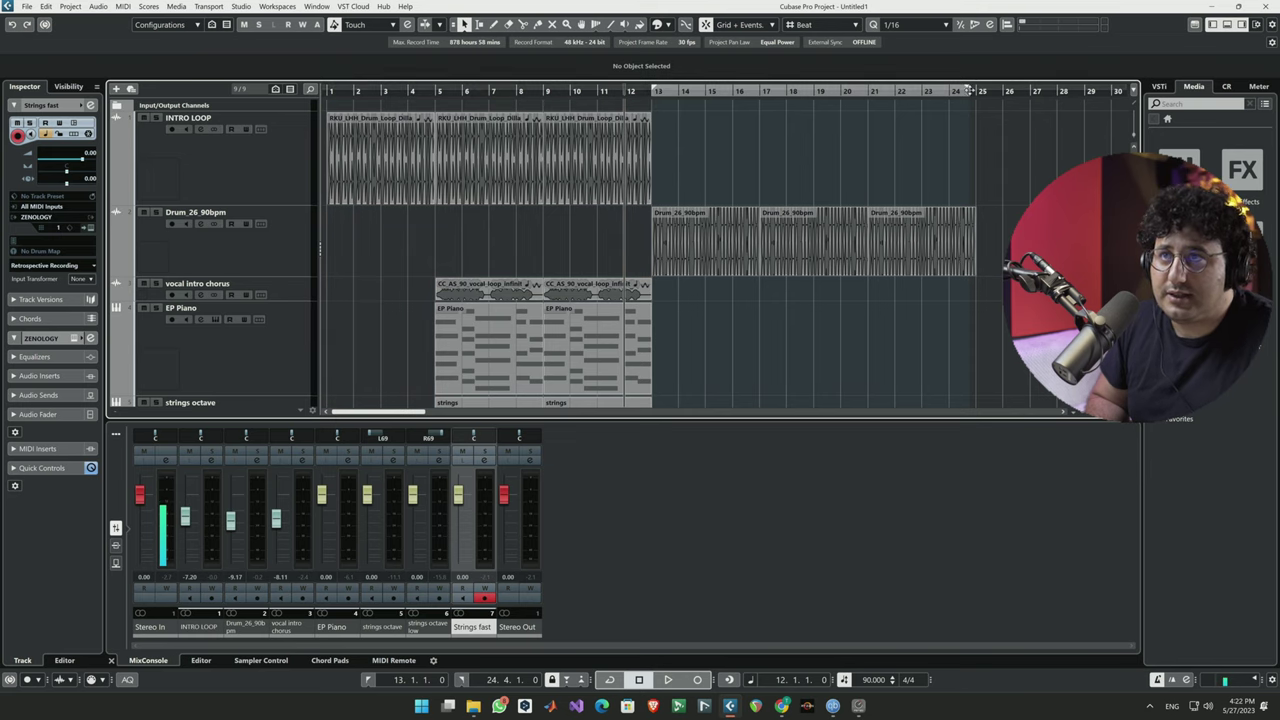
left_click_drag(969, 90, 975, 97)
scroll(740, 300, "down", 4)
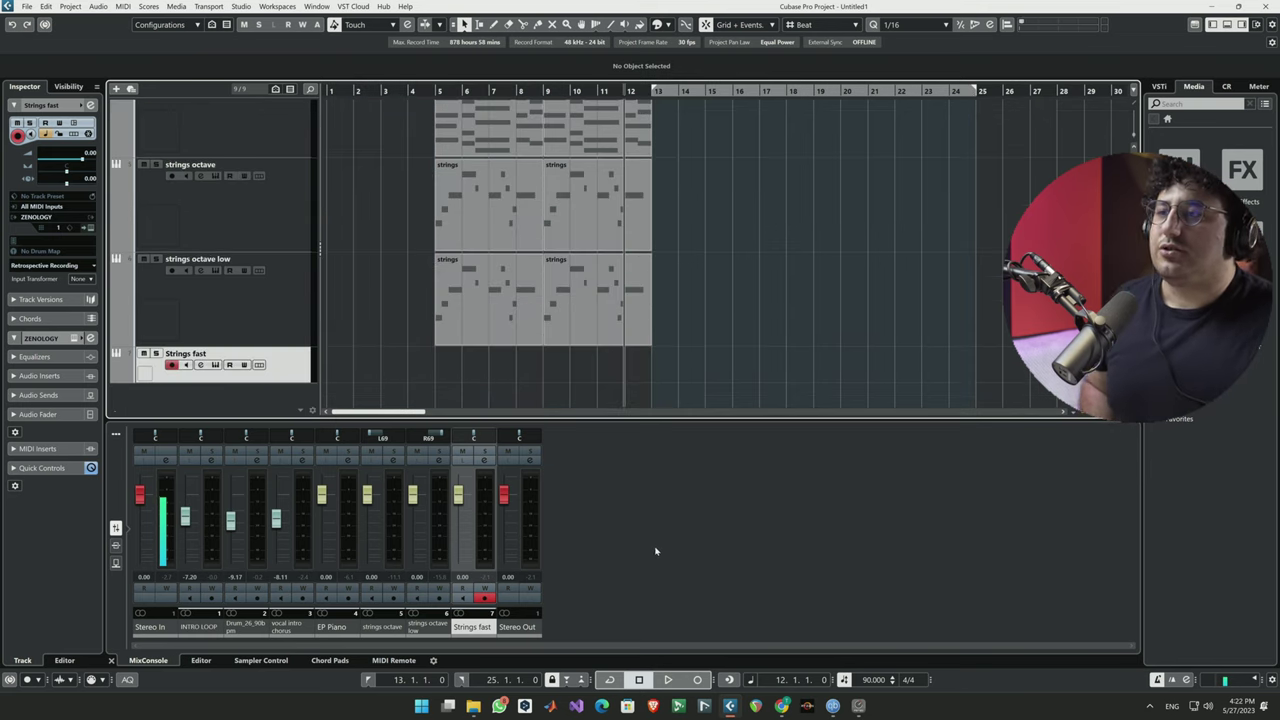
left_click(610, 679)
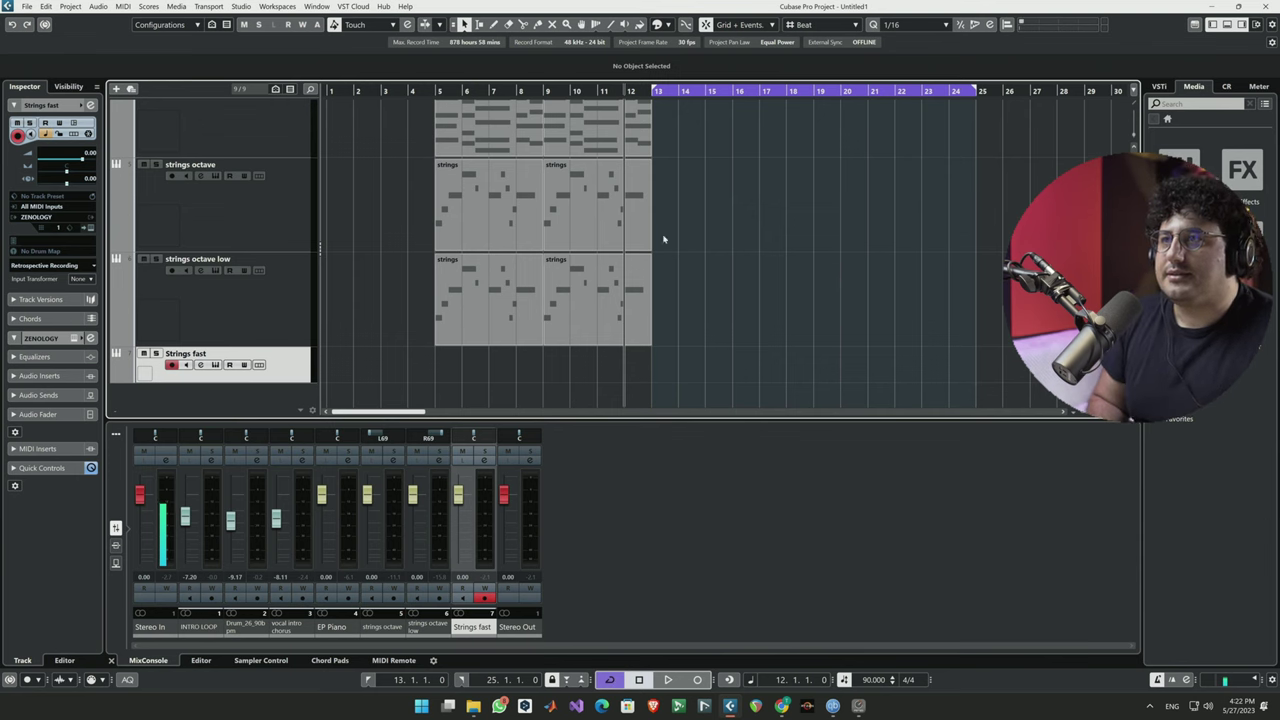
scroll(663, 239, "up", 5)
key("space")
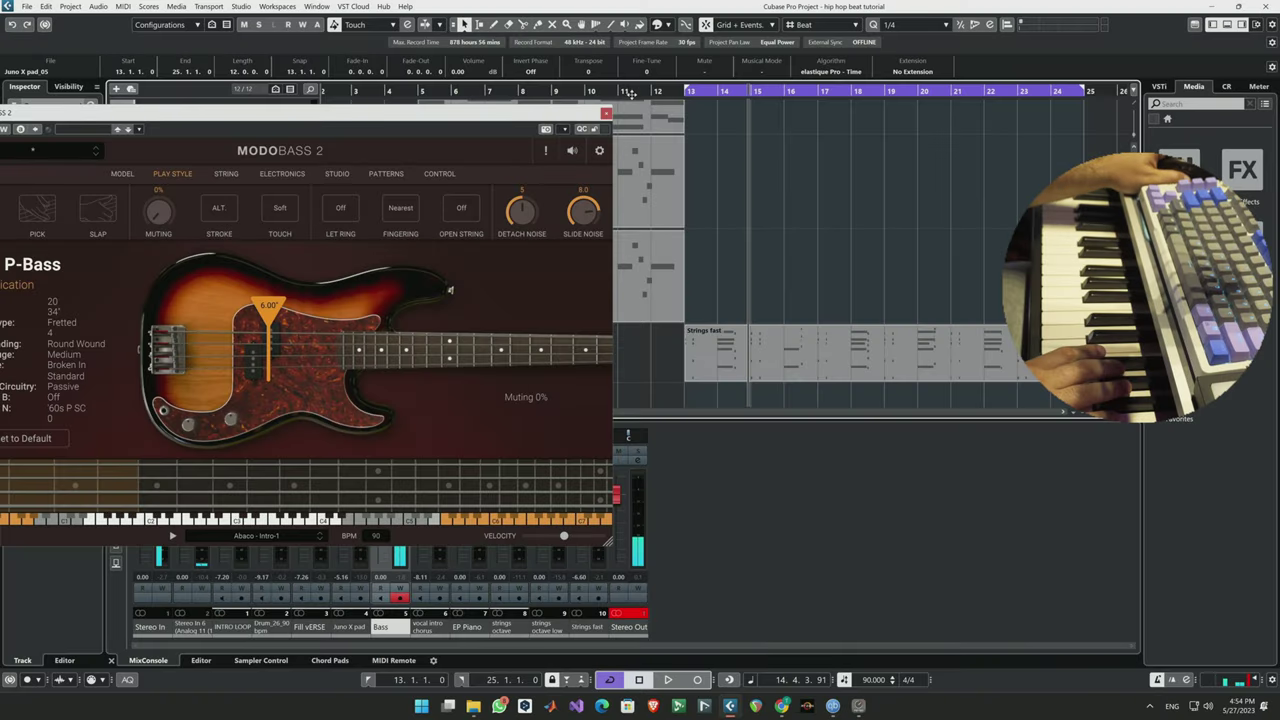
Start recording the MODO BASS 2 part on the Bass track from bar 11.
left_click(620, 91)
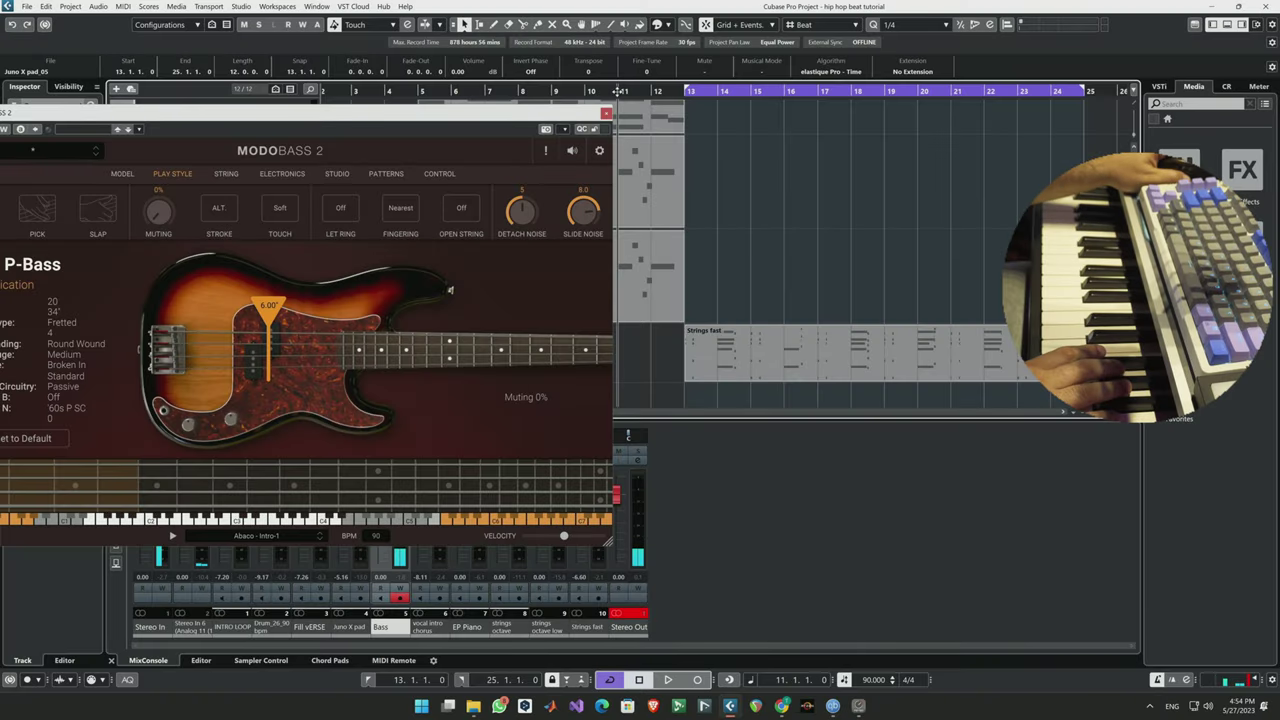
key("KP_Multiply")
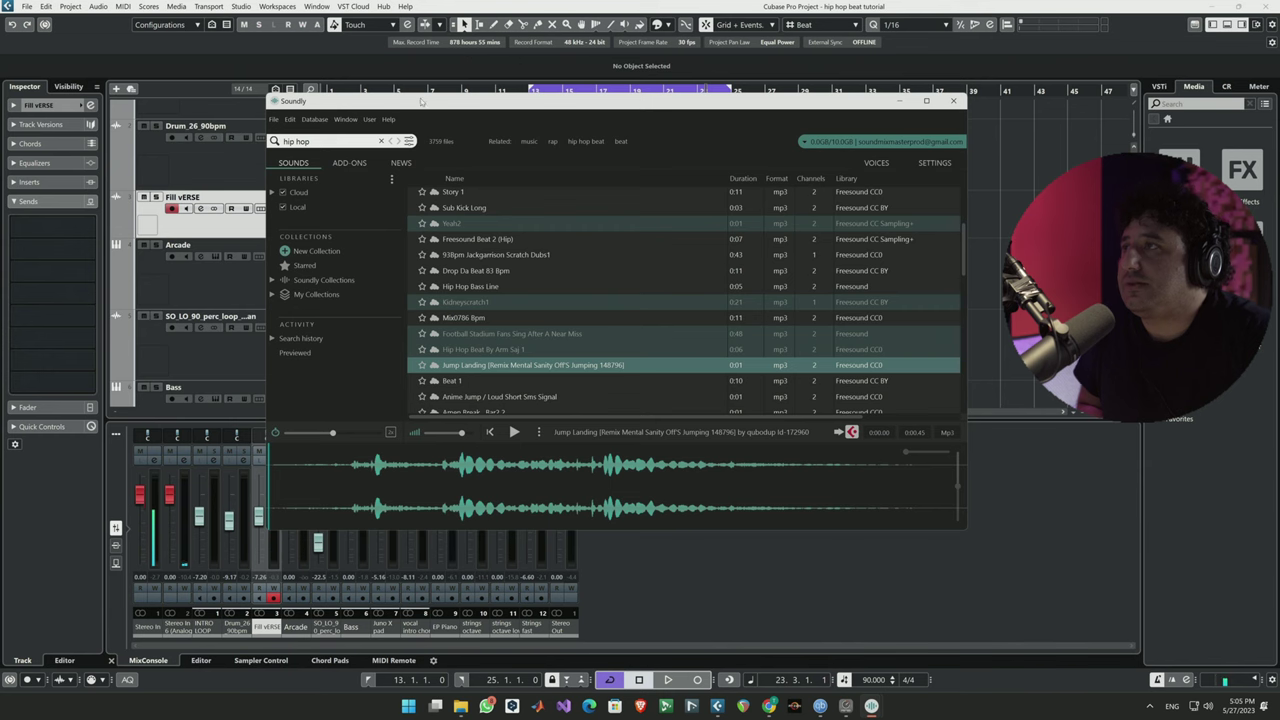
Audition the Drop Da Beat 83 Bpm and 93Bpm Jackgarrison Scratch Dubs1 sounds in the Soundly hip hop results.
left_click_drag(421, 101, 428, 127)
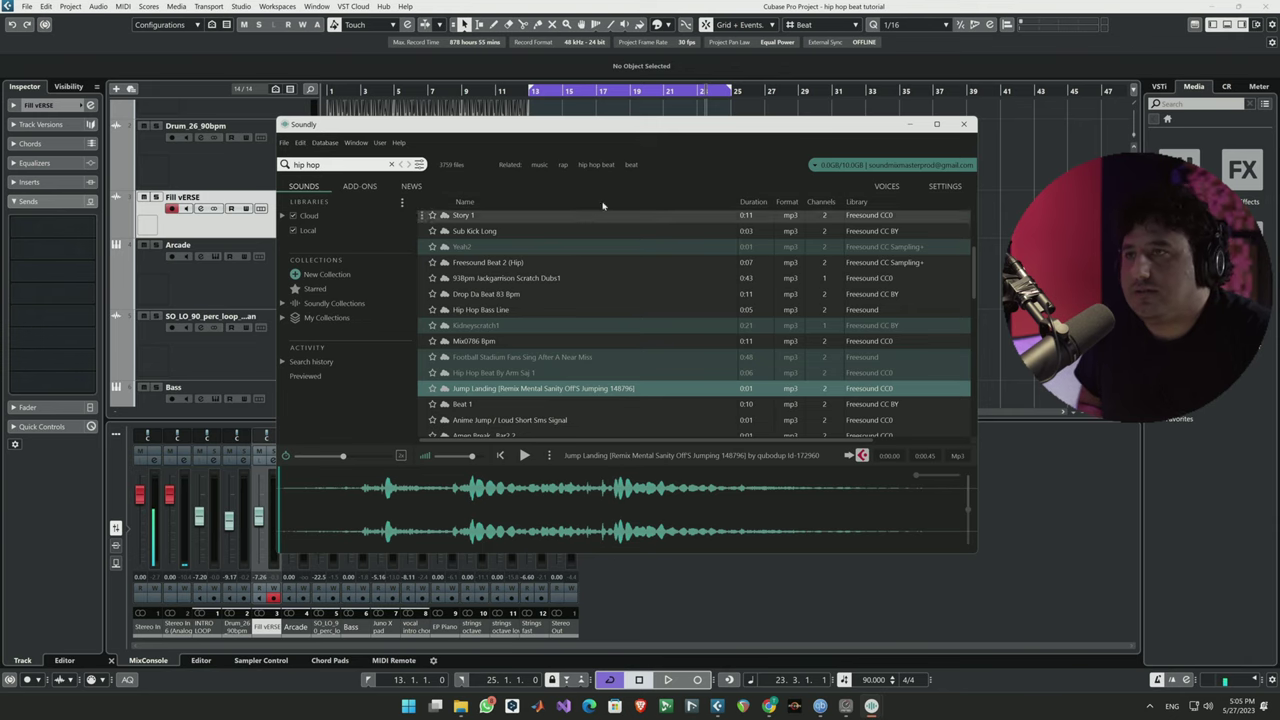
left_click_drag(517, 122, 627, 123)
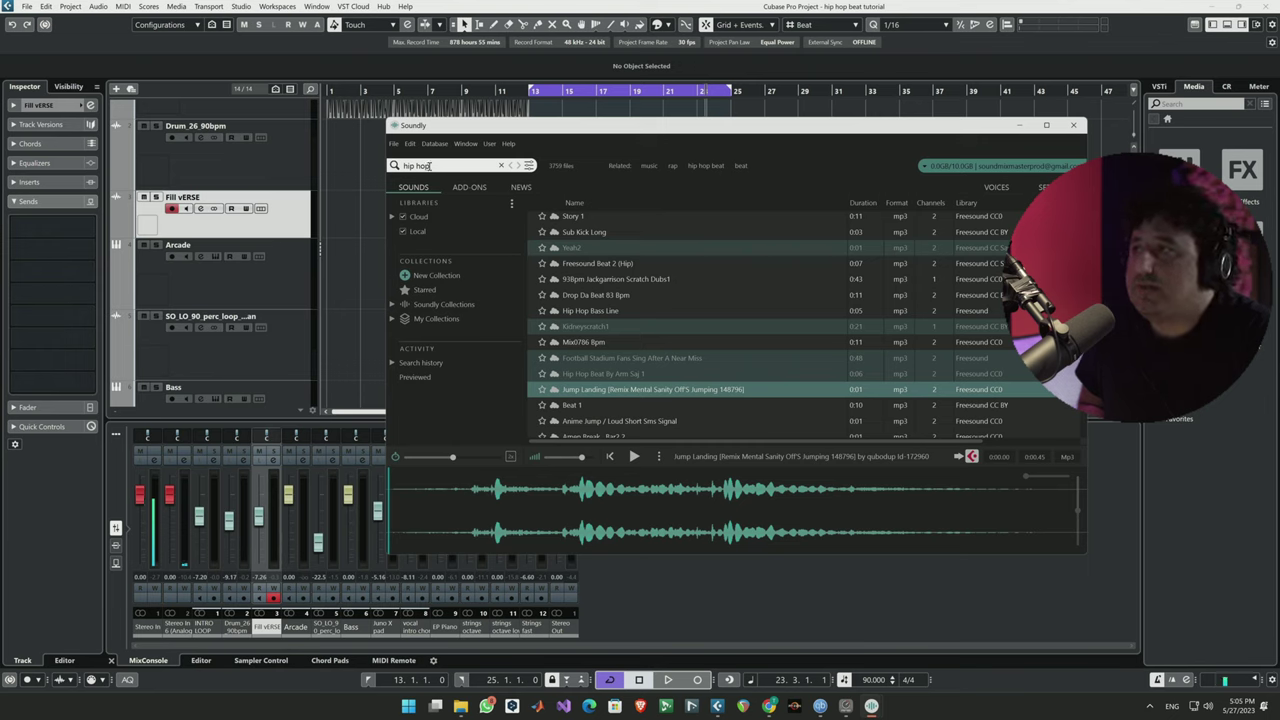
left_click(595, 294)
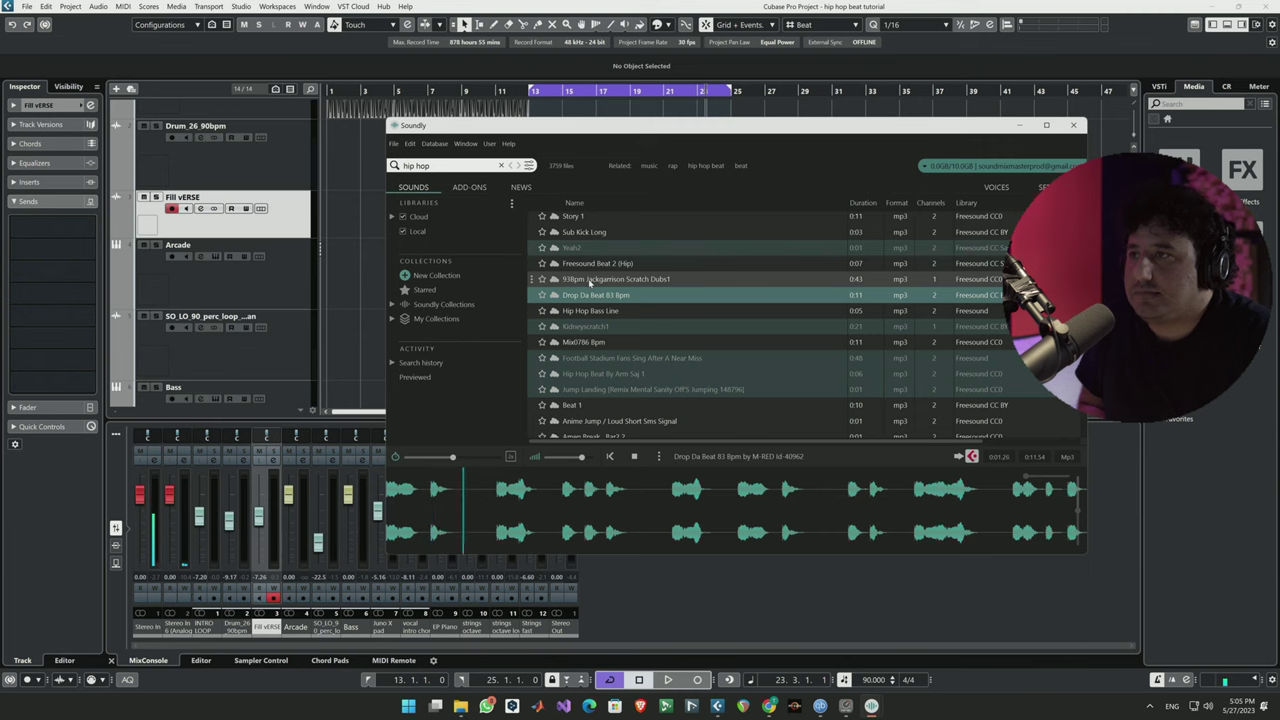
left_click(590, 282)
scroll(587, 300, "down", 4)
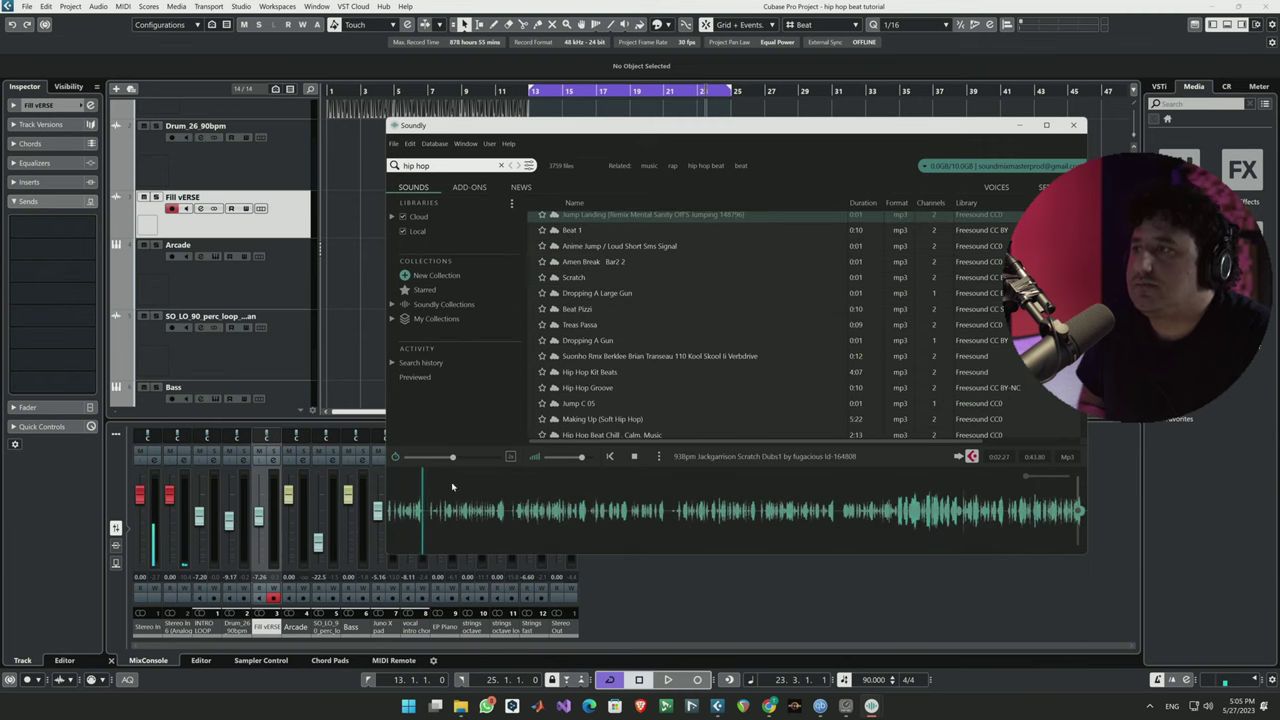
Place an excerpt of the scratch sample in bar 4 on its own track above Fill vERSE and play it in context.
key("h")
key("h")
key("h")
key("h")
key("h")
key("h")
key("h")
key("h")
key("h")
key("h")
key("h")
key("h")
key("h")
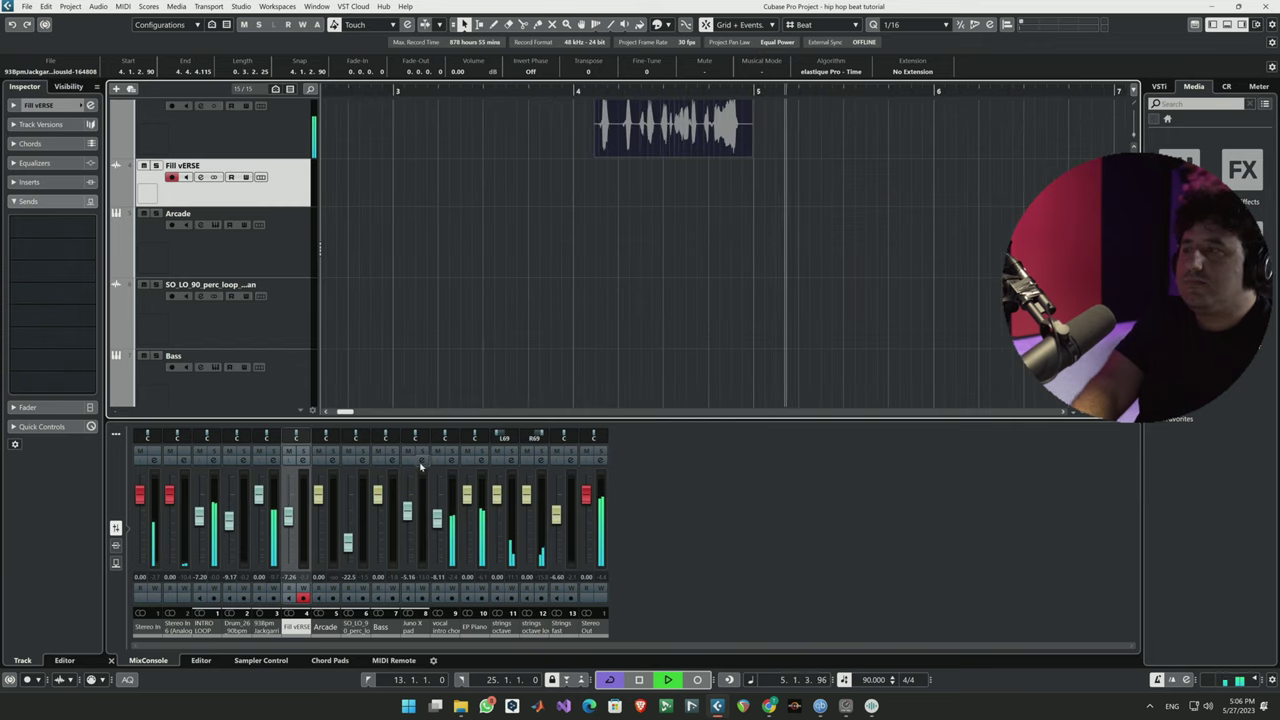
left_click(260, 136)
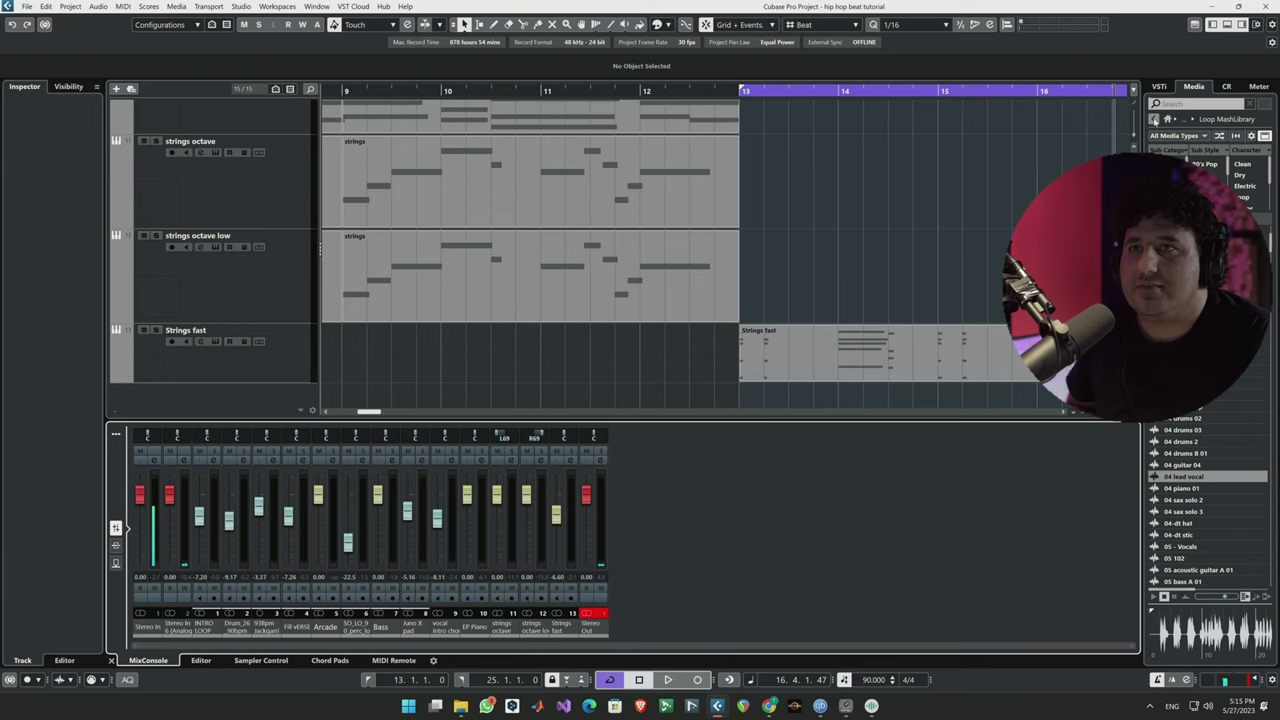
Browse Loops & Samples to the LoopMash Library and create a sampler track from the 04 lead vocal sample.
left_click(1160, 87)
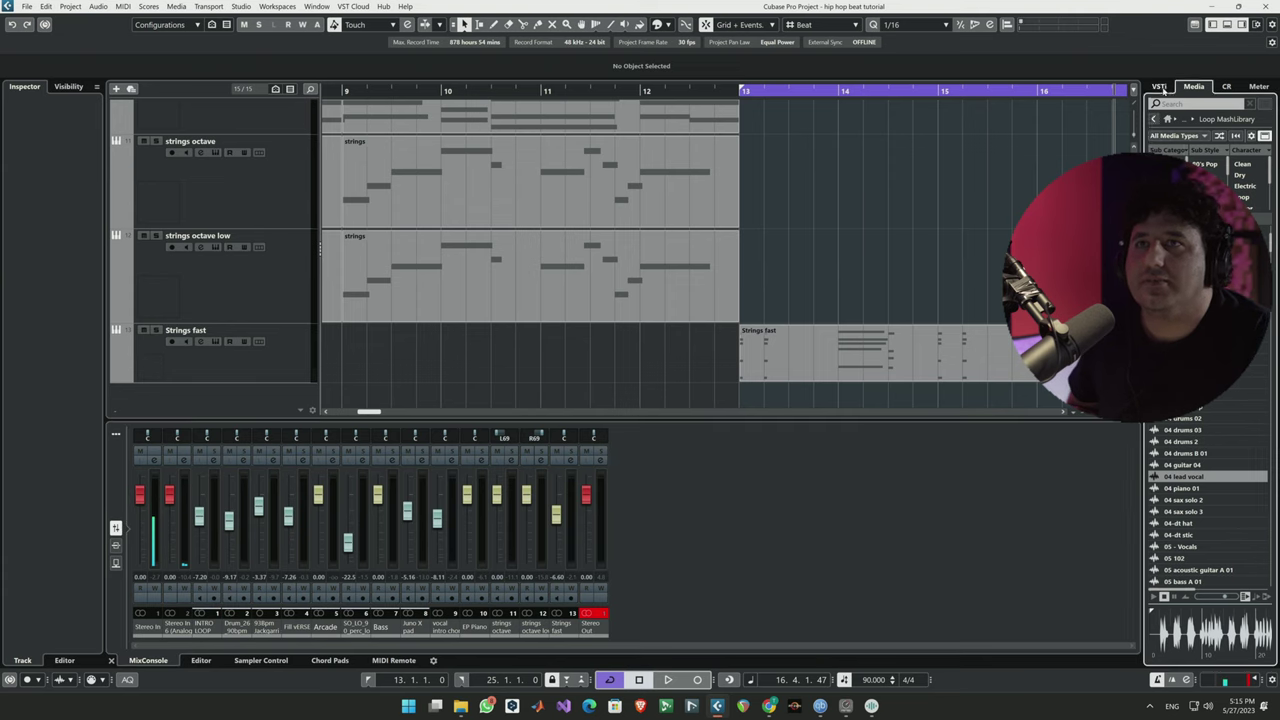
left_click(1194, 87)
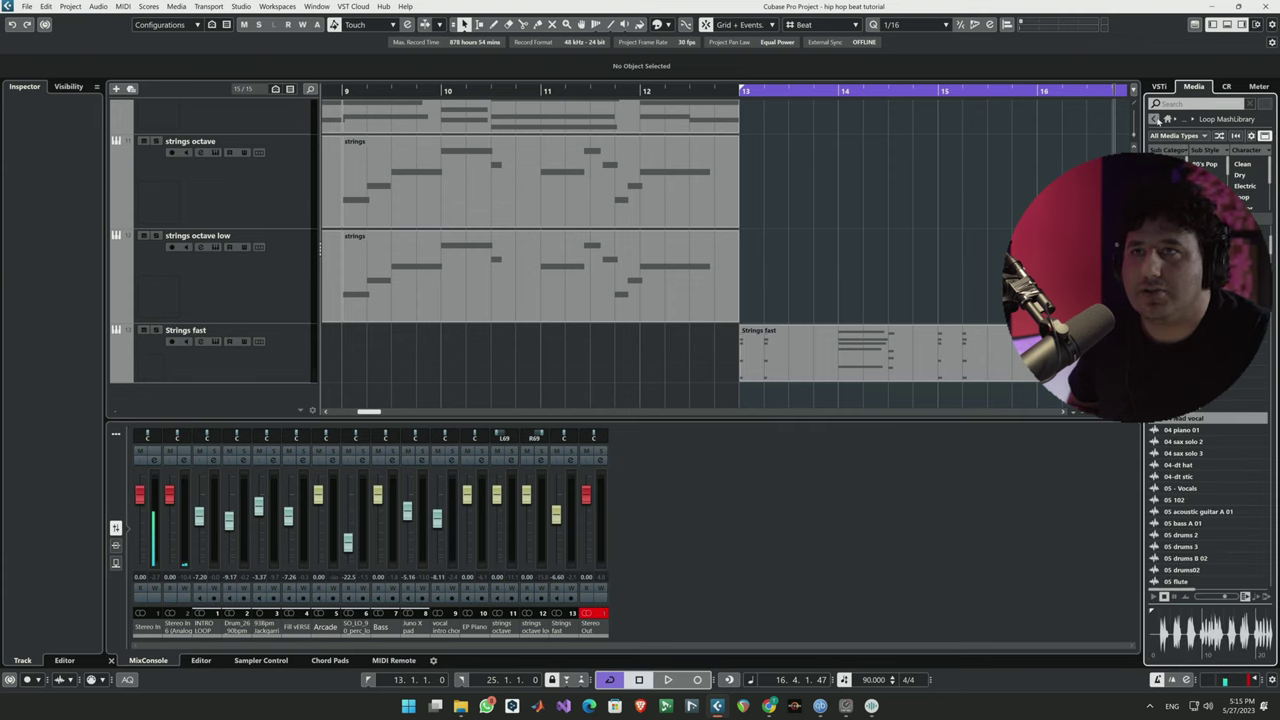
left_click(1155, 119)
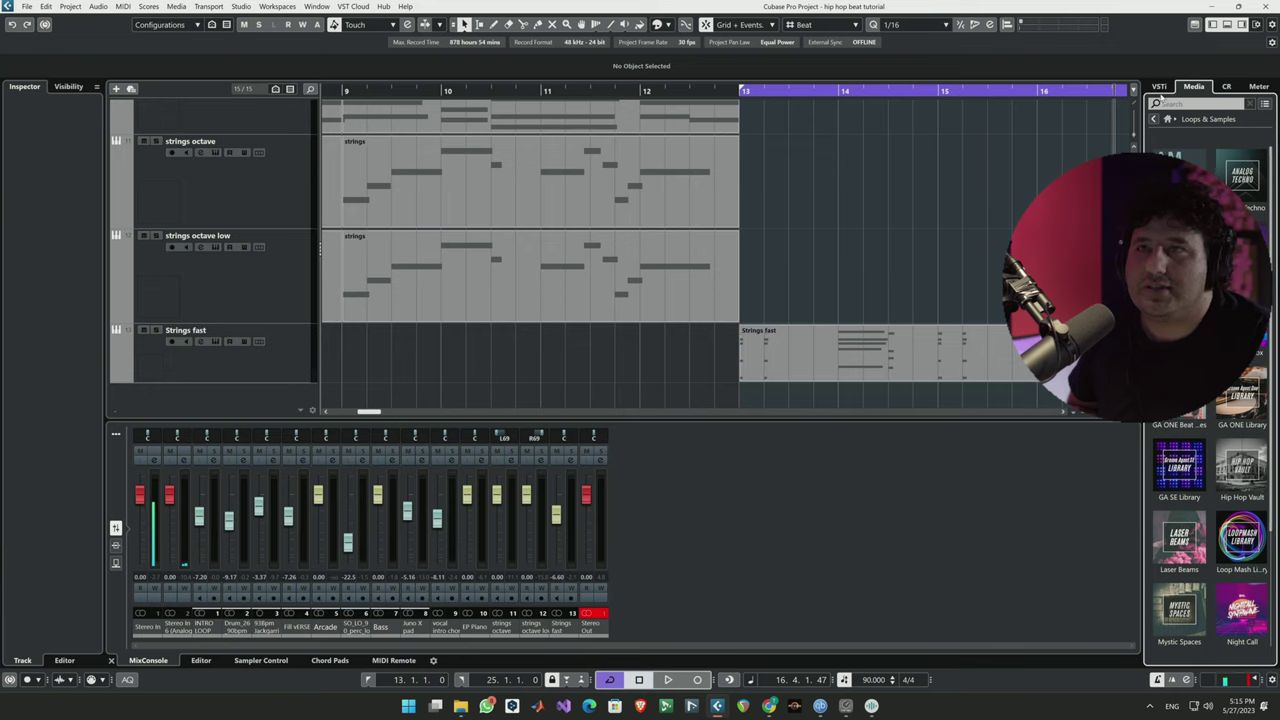
left_click(1155, 119)
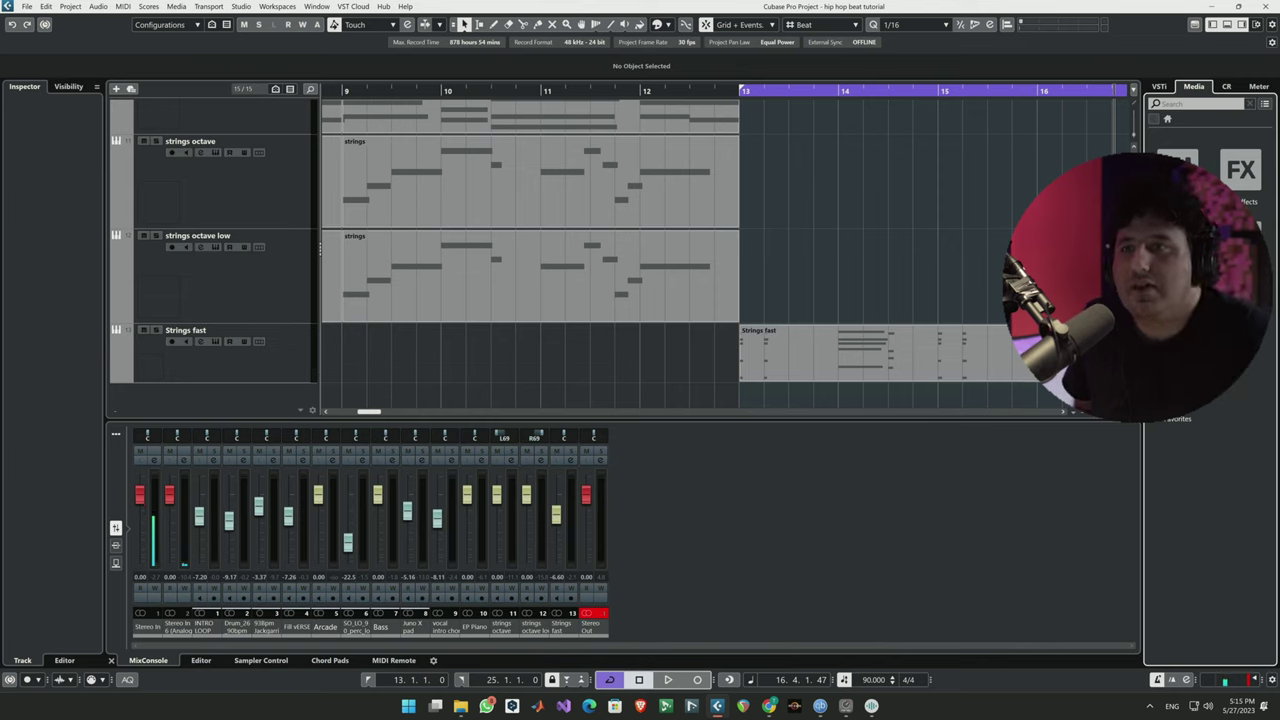
left_click(1177, 243)
scroll(1240, 462, "down", 3)
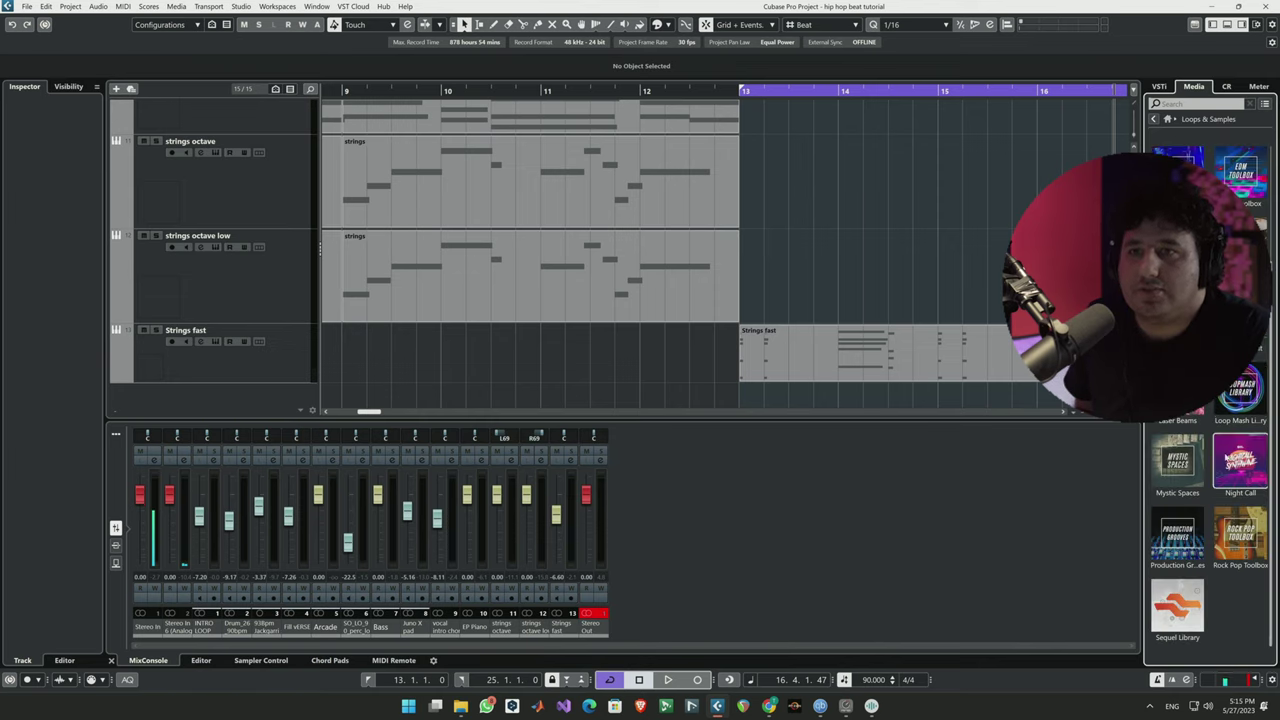
left_click(1242, 392)
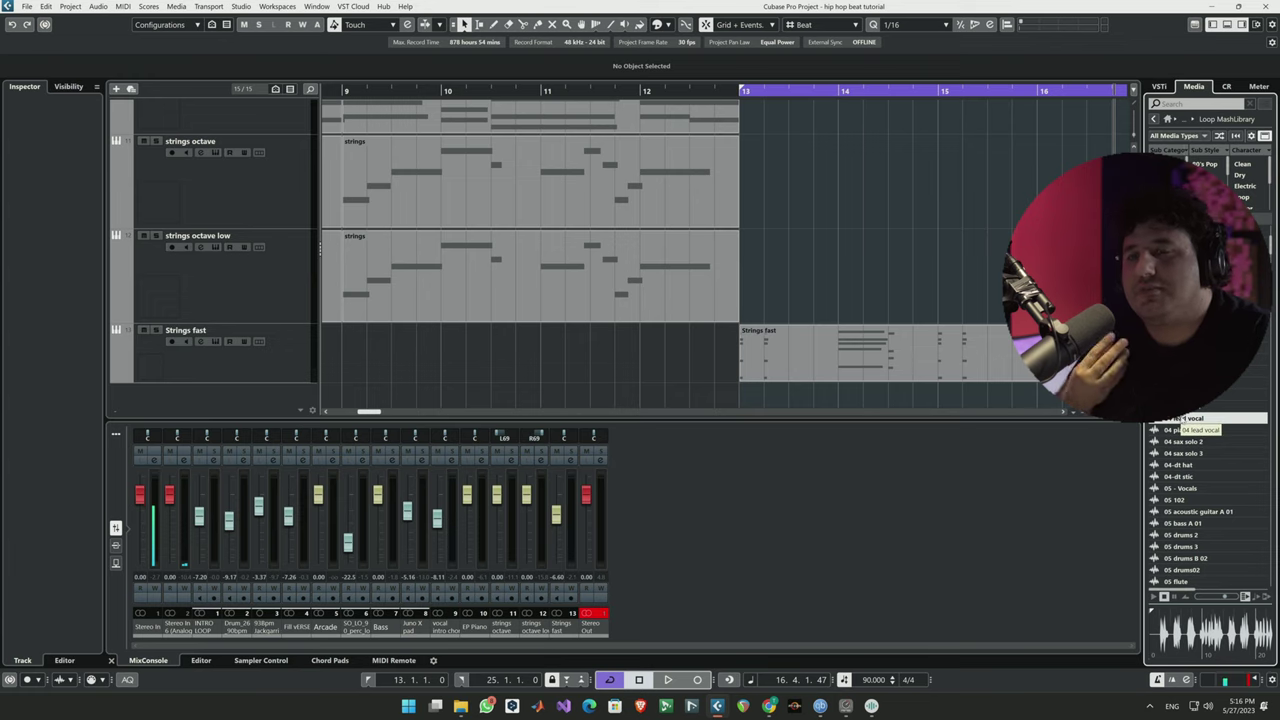
right_click(1176, 420)
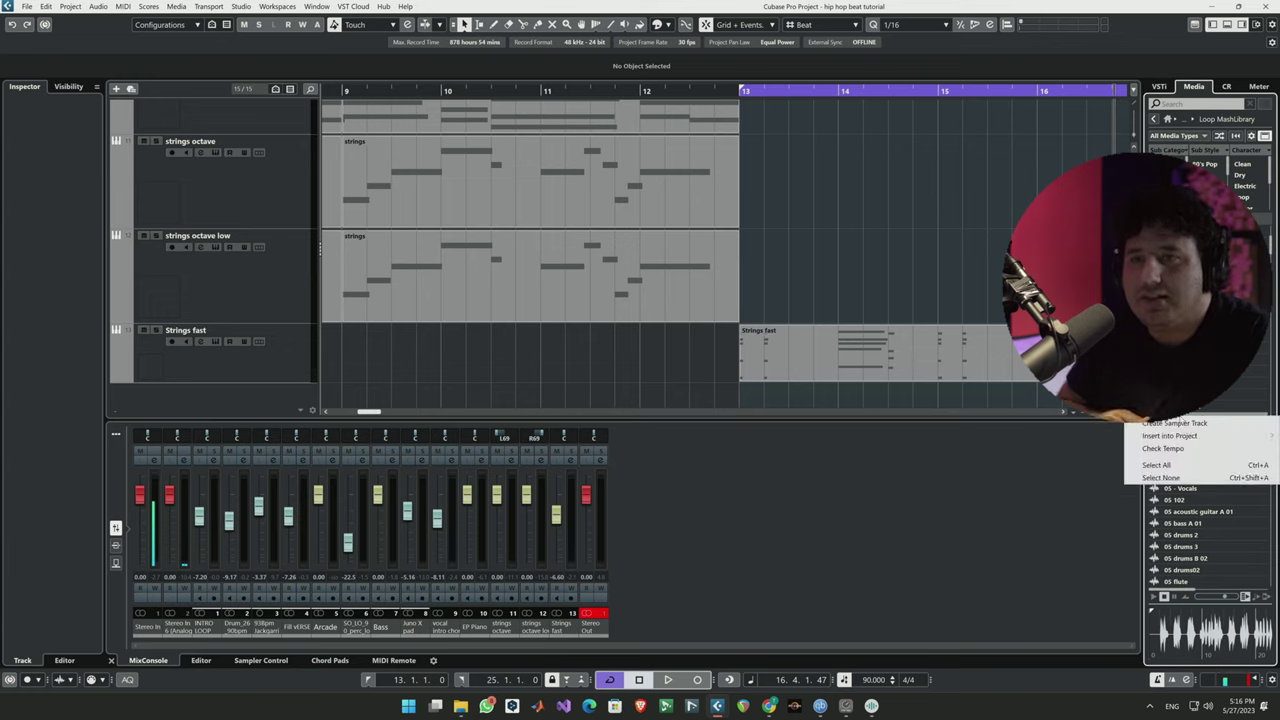
left_click(1168, 424)
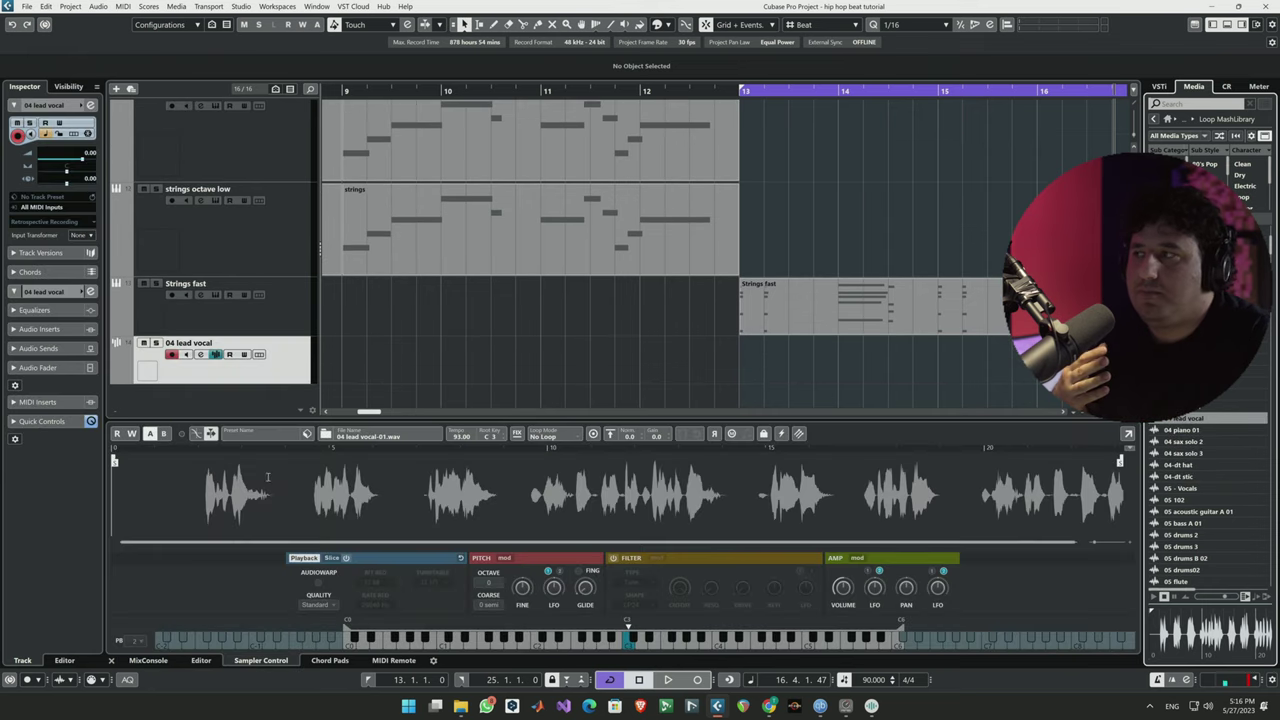
Trim the start of the 04 lead vocal sample to the onset of its first vocal phrase.
left_click_drag(114, 461, 205, 460)
key("h")
key("h")
key("h")
key("h")
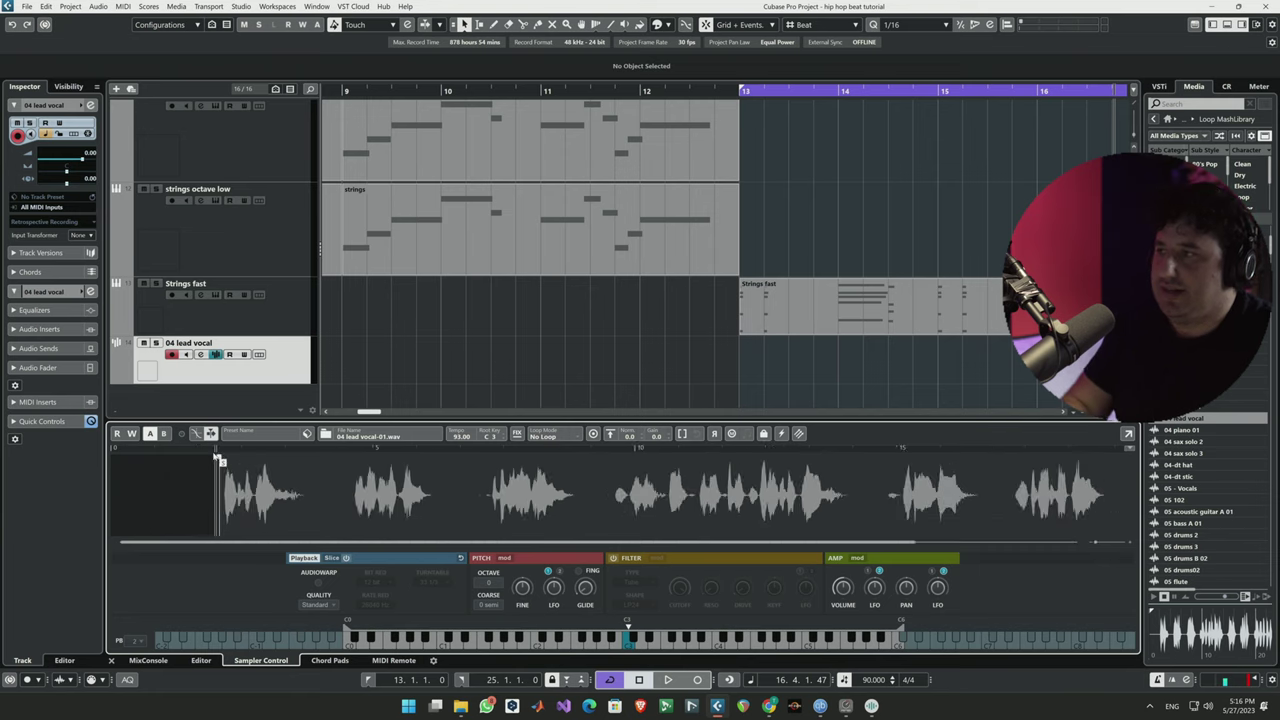
left_click_drag(645, 462, 686, 460)
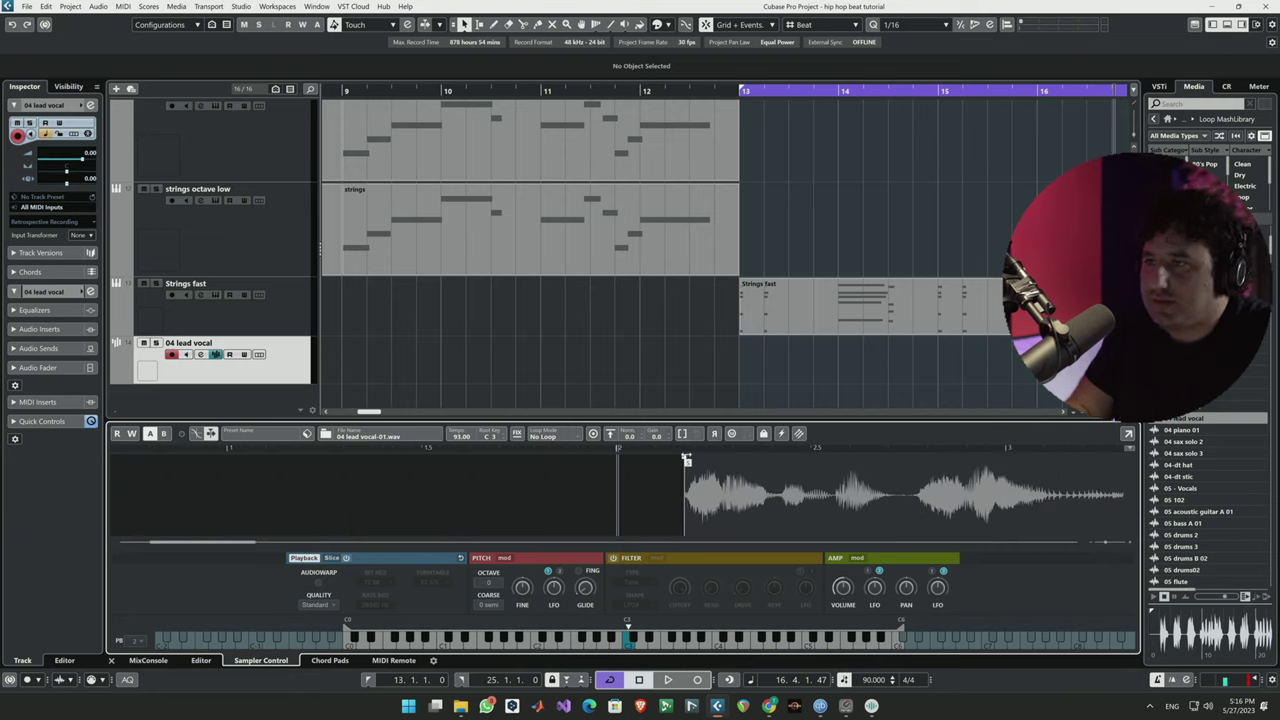
key("g")
key("g")
key("g")
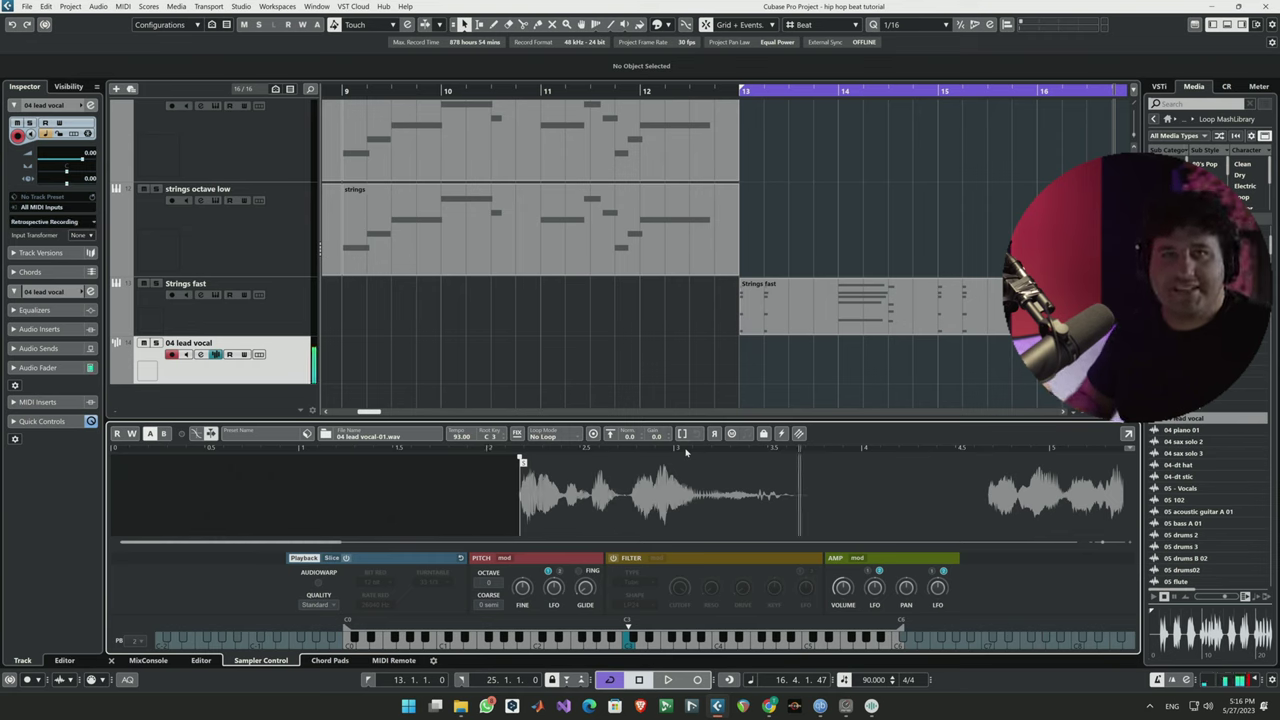
Record a part on the 04 lead vocal sampler track, starting from around the middle of bar 11.
left_click(590, 91)
key("KP_Multiply")
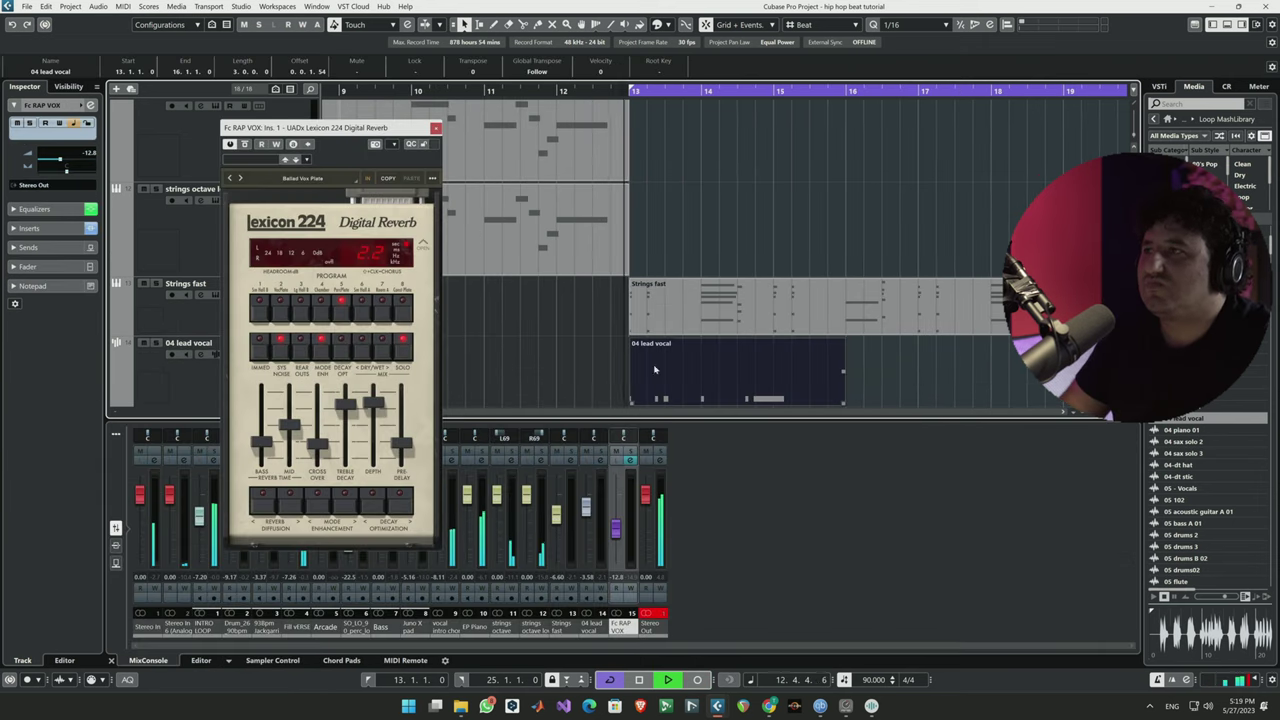
Open the Fc RAP VOX channel settings and shift its high EQ band to a higher frequency.
left_click(630, 460)
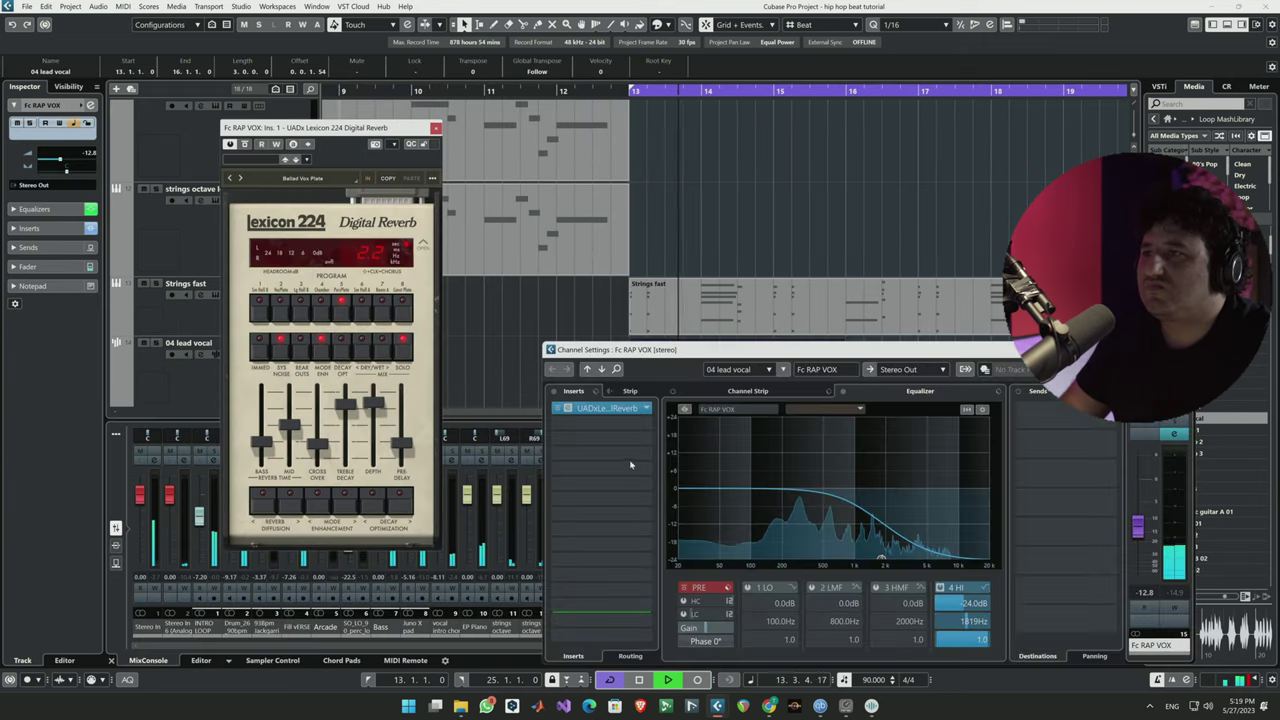
left_click_drag(880, 565, 931, 542)
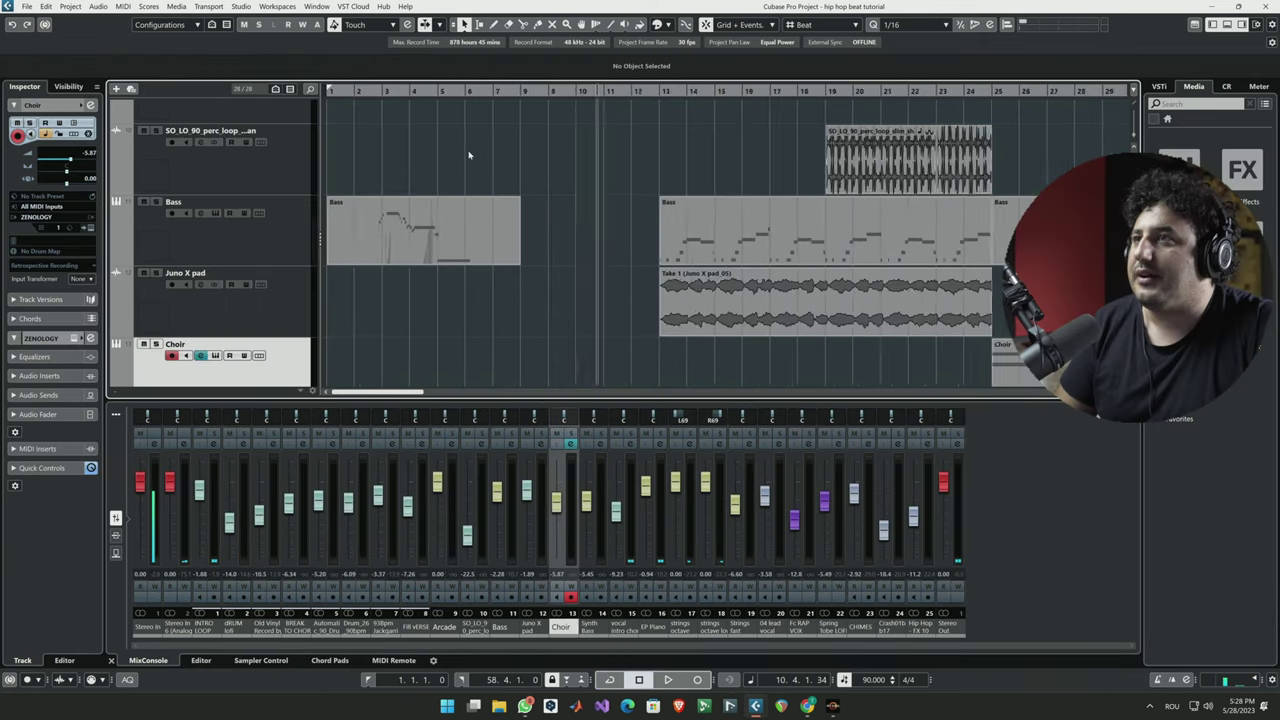
Play the intro from near the start and solo the Bass track briefly to hear its part alone and in context.
scroll(470, 155, "down", 1)
scroll(448, 199, "up", 3)
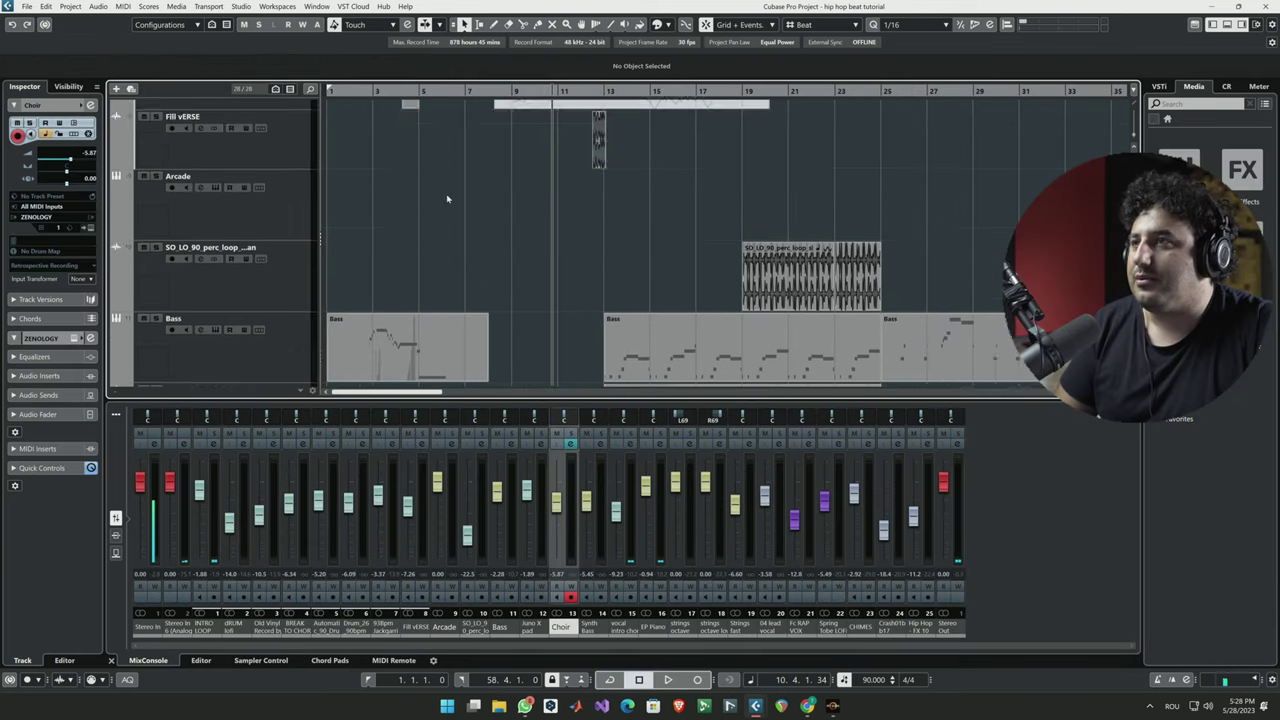
scroll(448, 199, "down", 4)
scroll(445, 122, "down", 1)
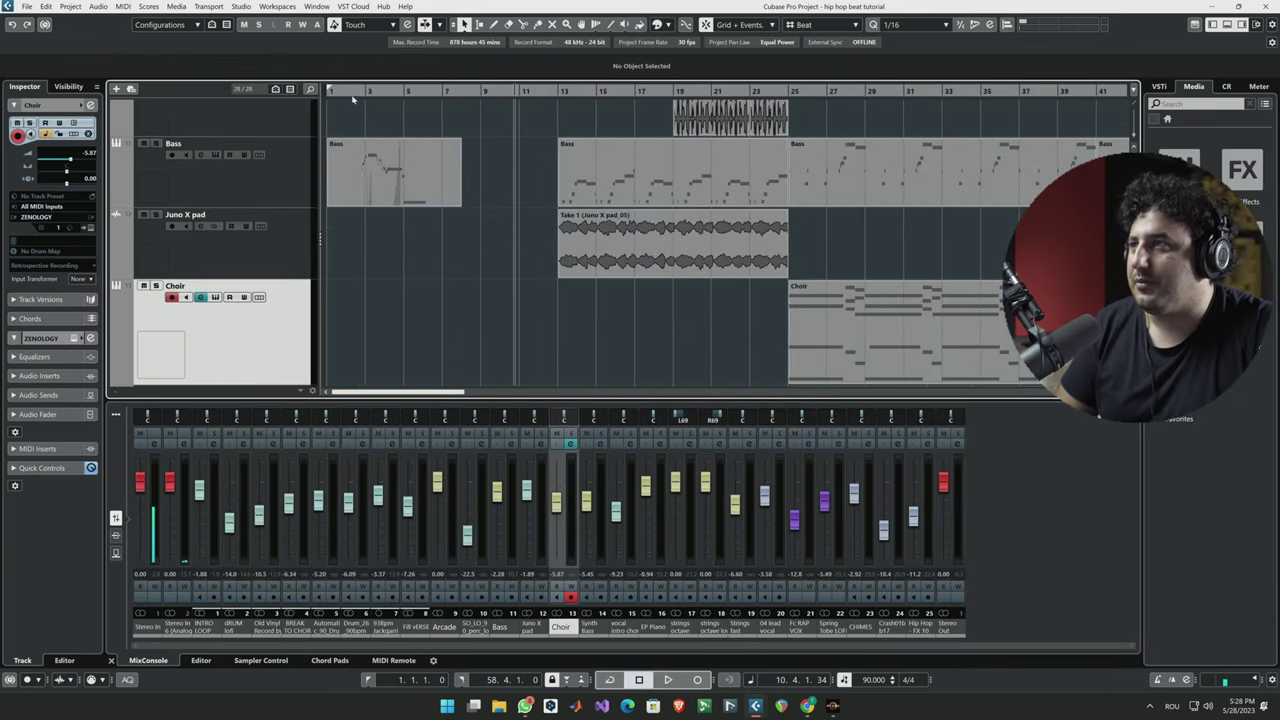
left_click(350, 91)
key("space")
key("h")
key("h")
key("h")
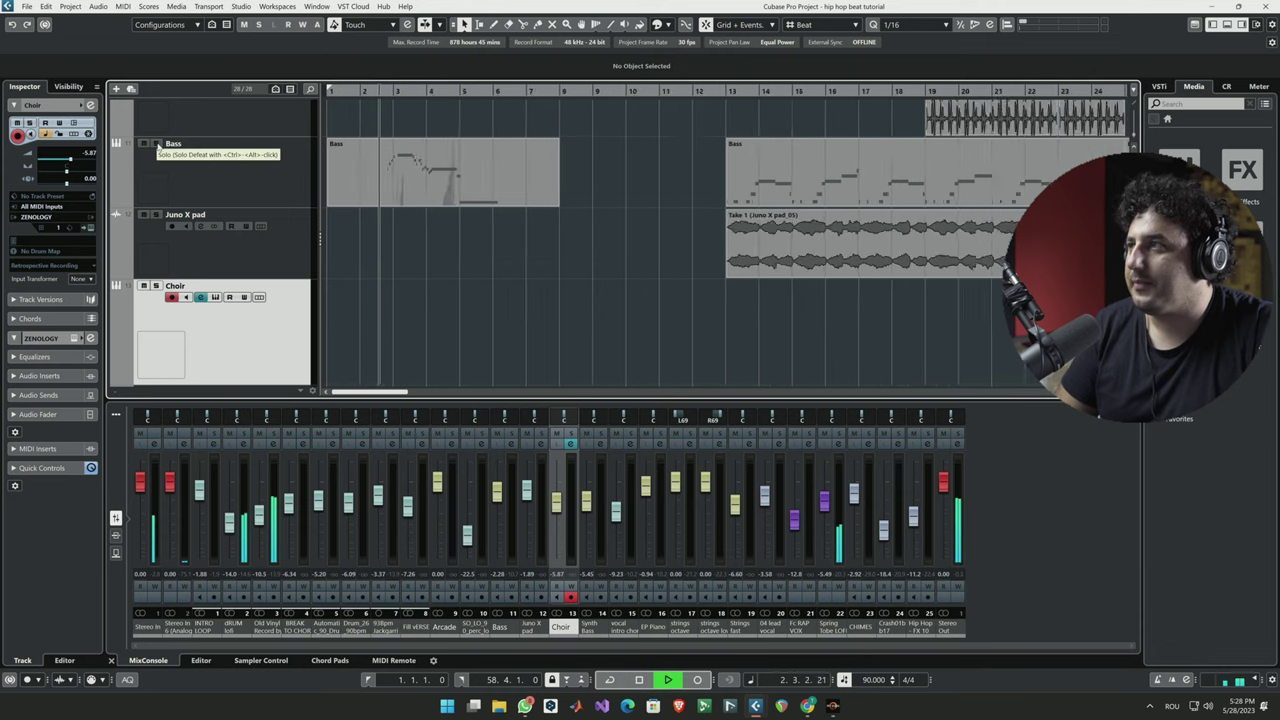
left_click(156, 144)
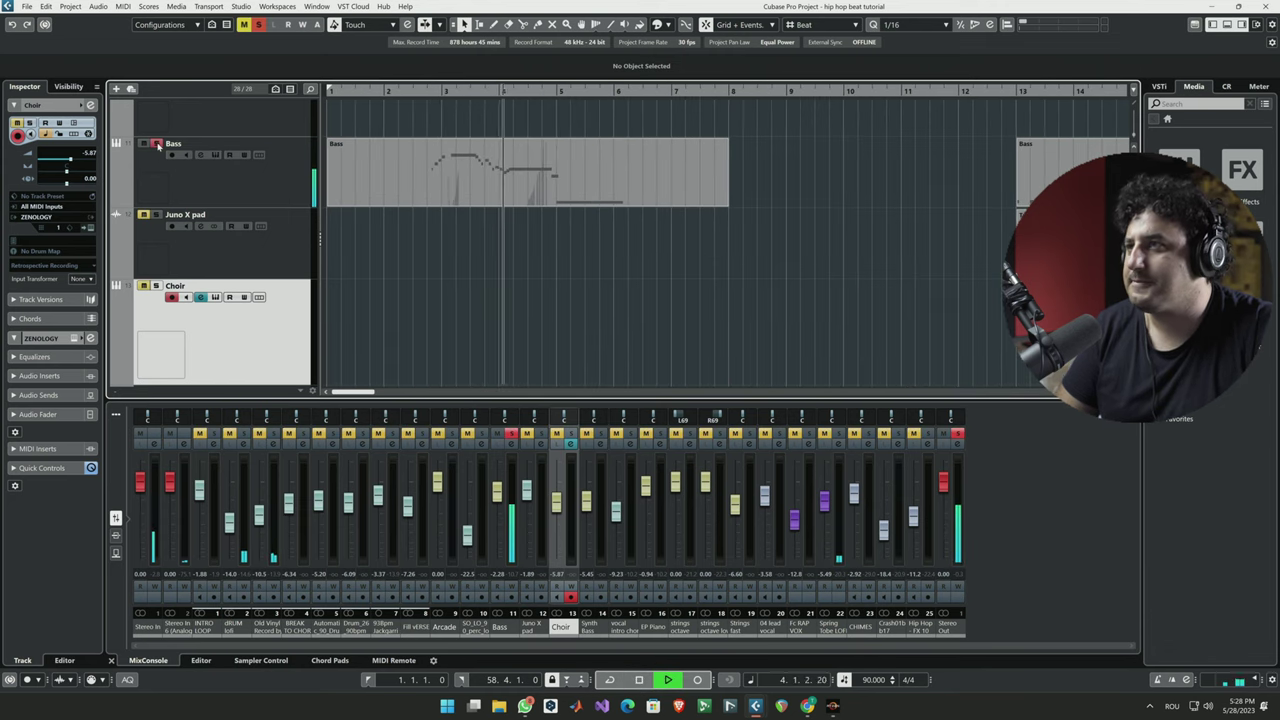
left_click(156, 144)
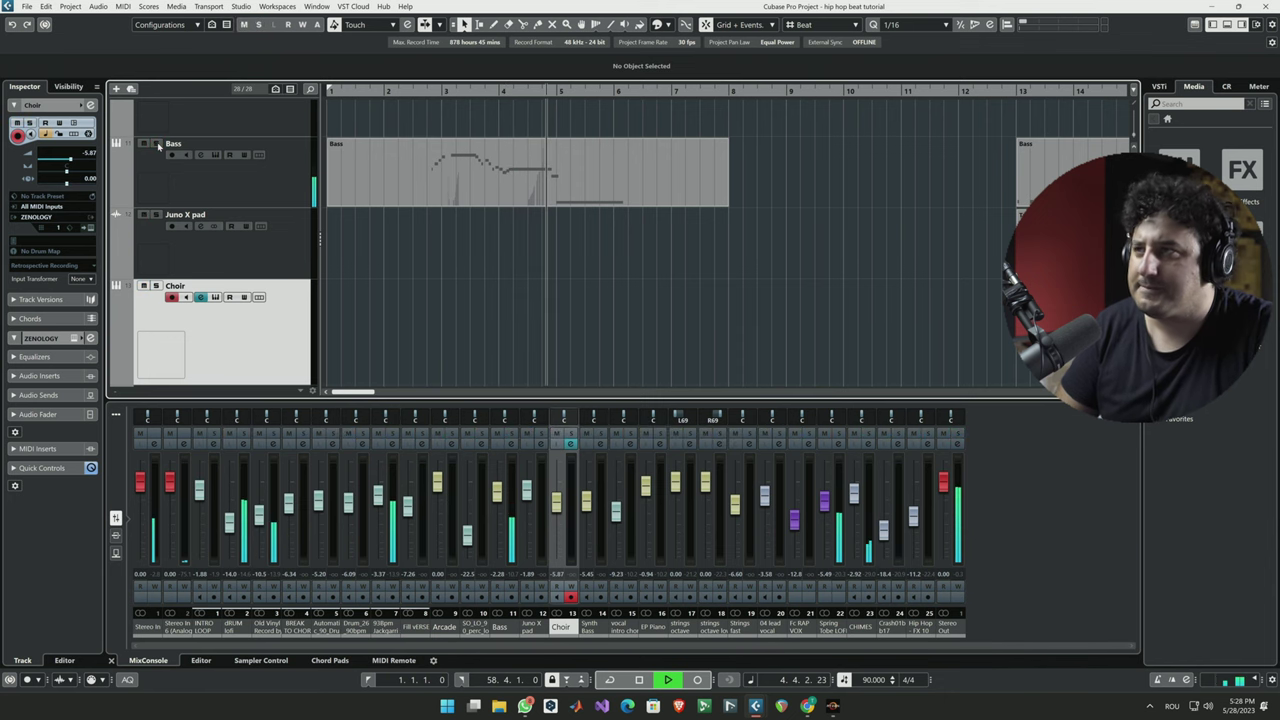
Return to the start of the project and play the intro with all tracks sounding.
key("g")
key("g")
key("g")
key("g")
key("g")
key("g")
key("g")
key("g")
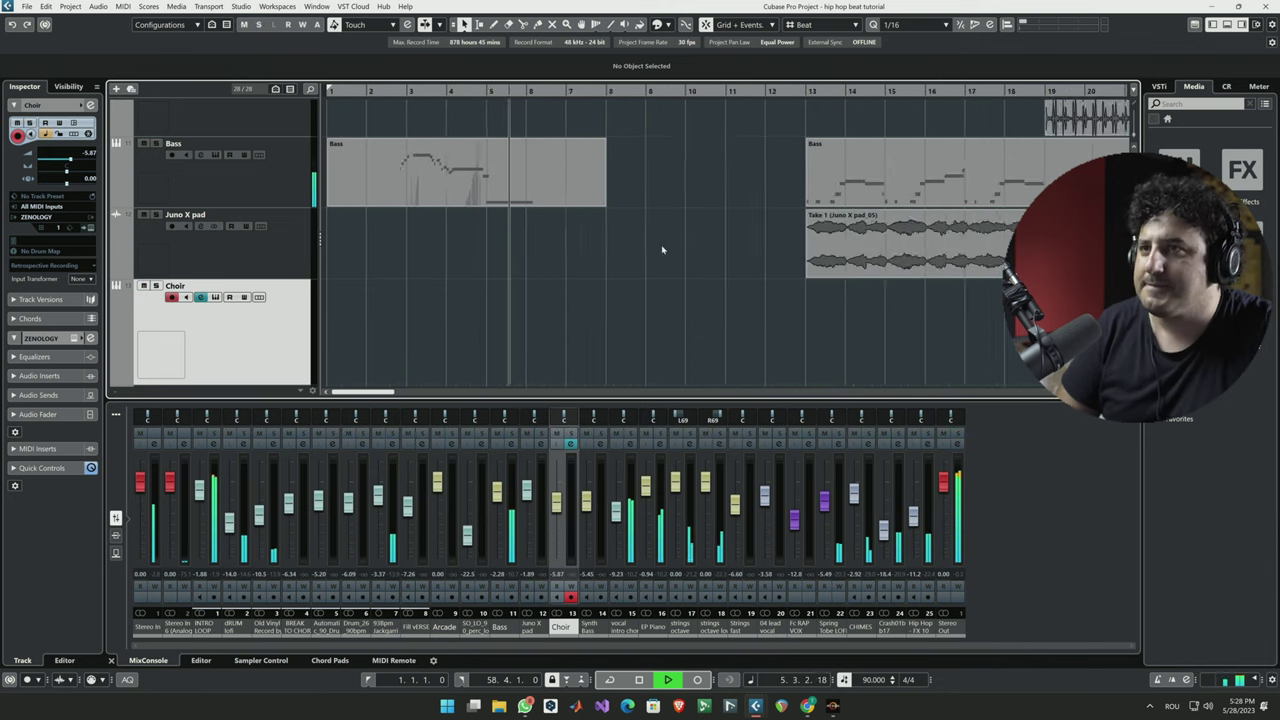
scroll(571, 240, "up", 4)
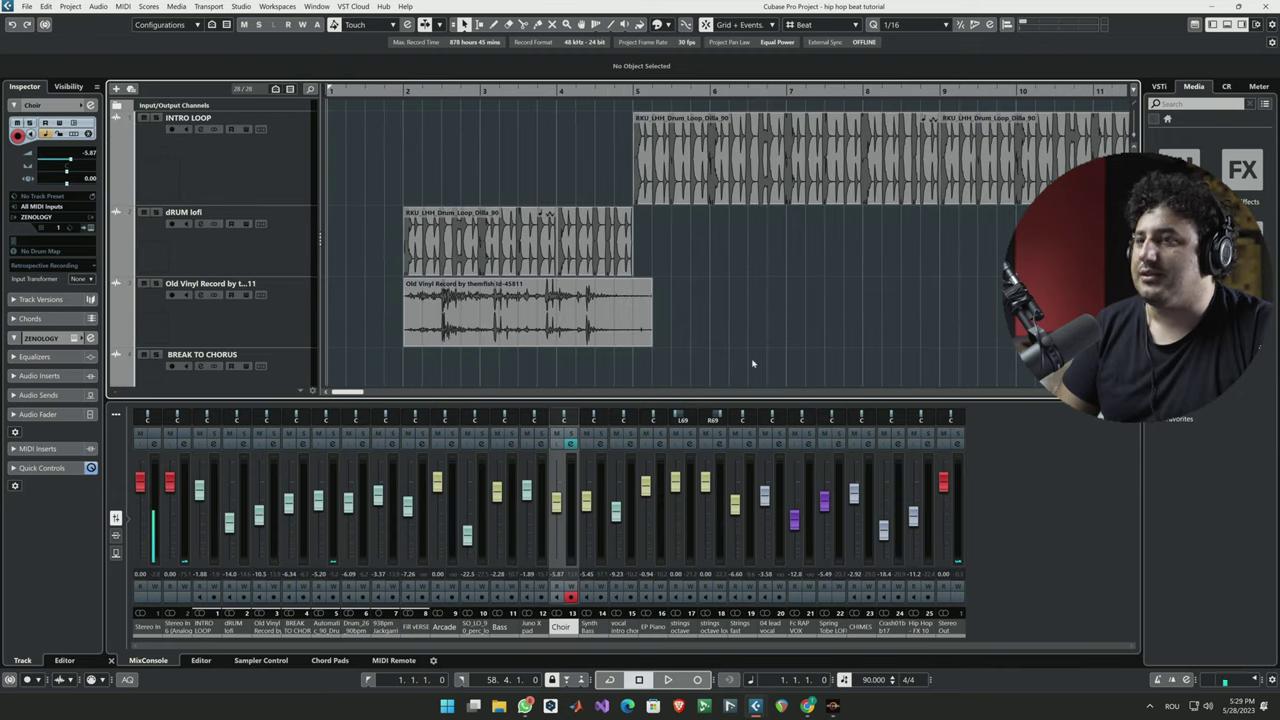
key("space")
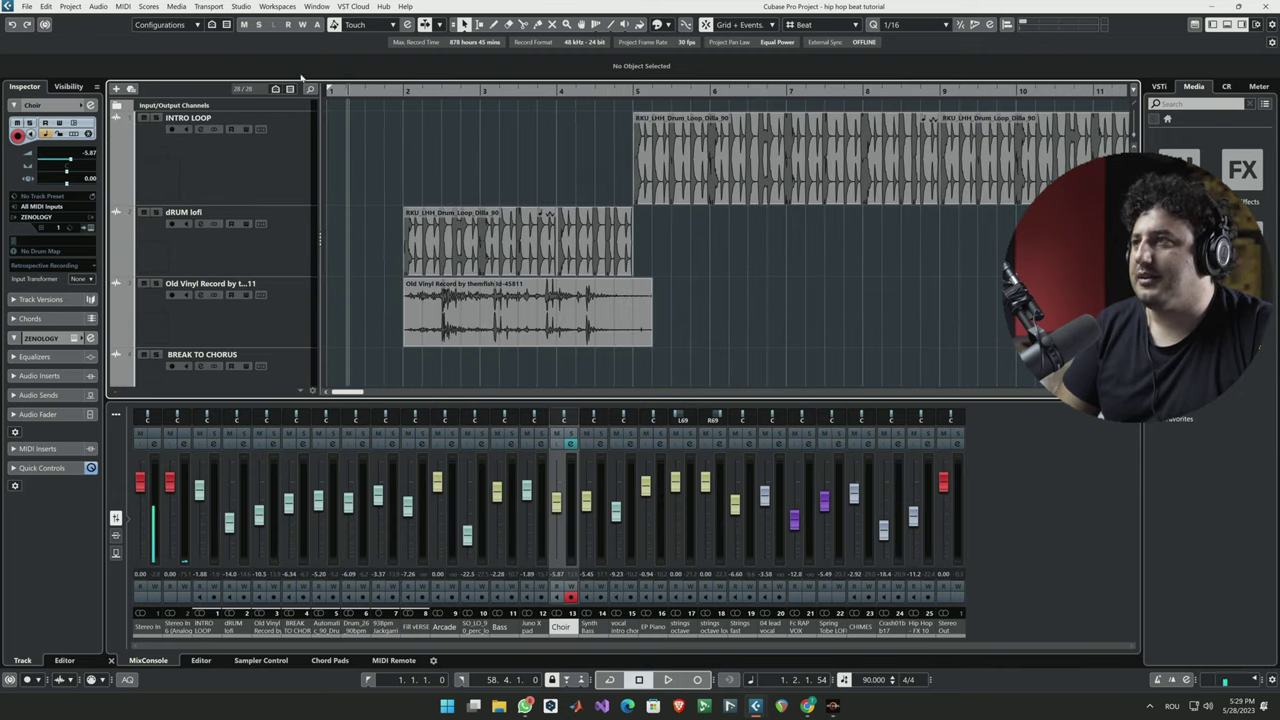
left_click(334, 90)
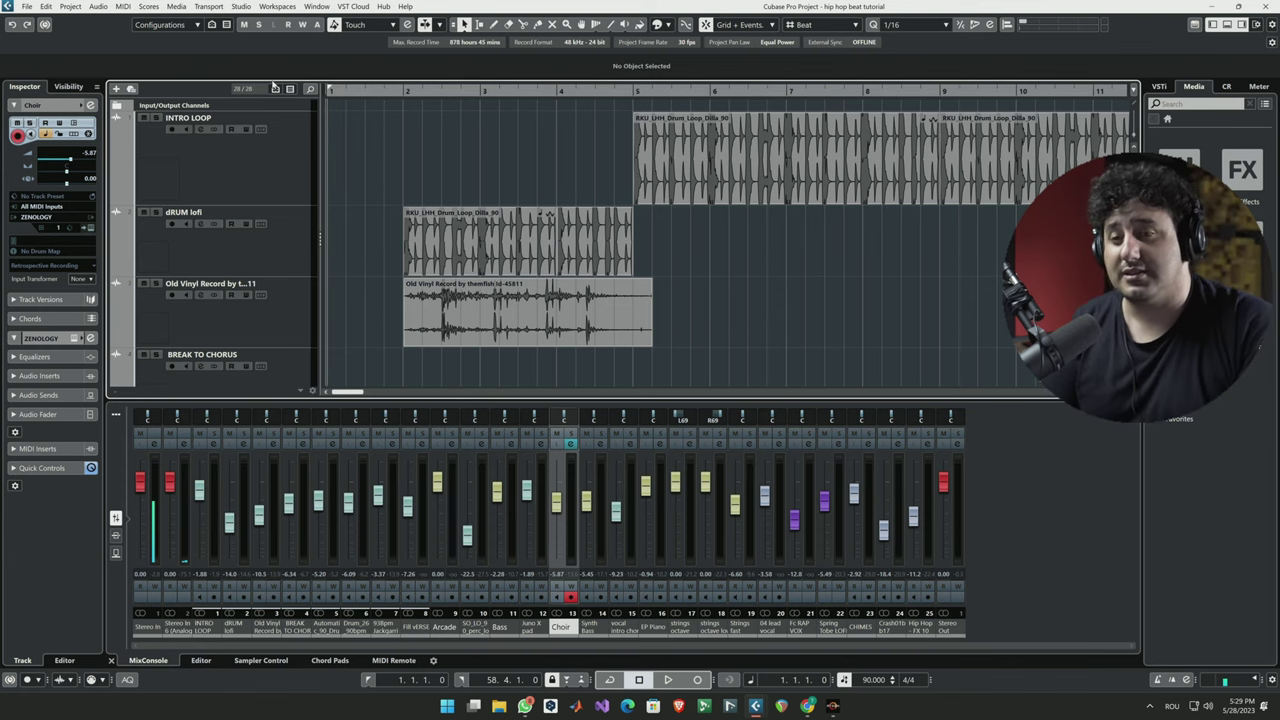
key("space")
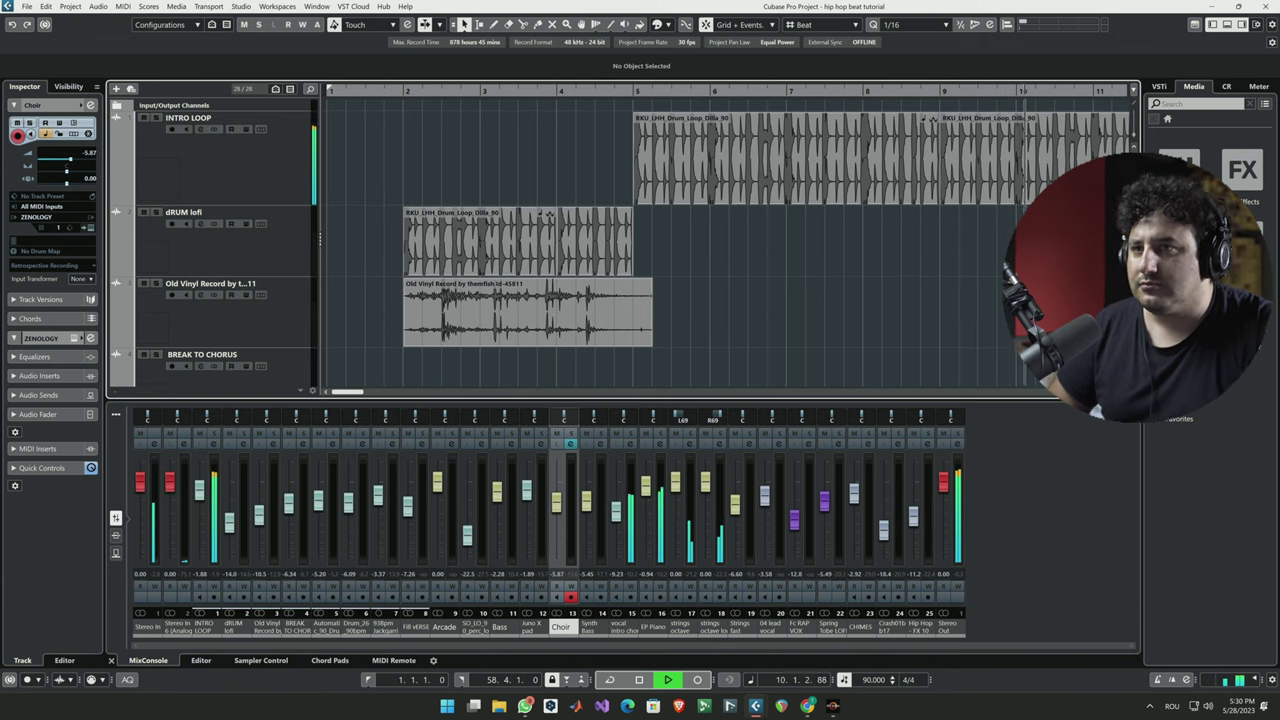
Reduce the track heights so most of the track list fits in view while the intro plays into bar 13.
key("shift+g")
key("shift+g")
key("shift+g")
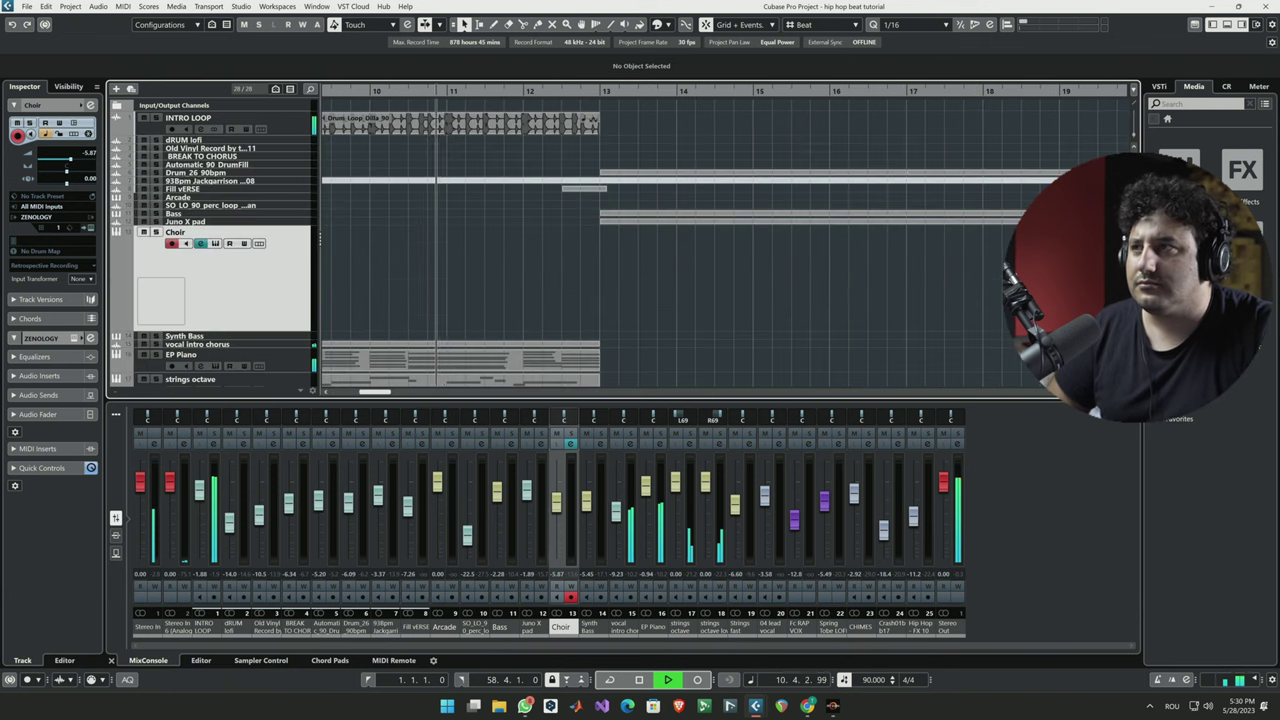
scroll(758, 313, "down", 3)
scroll(761, 309, "up", 3)
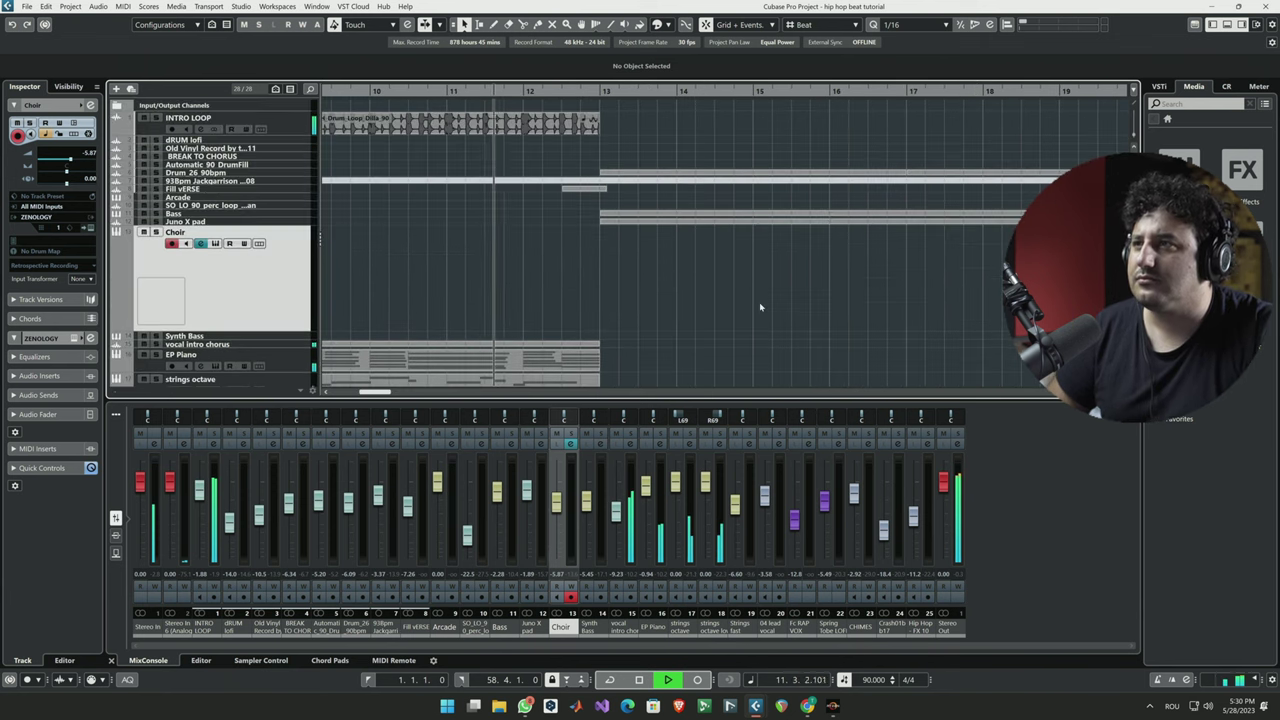
scroll(762, 302, "down", 3)
scroll(762, 302, "up", 3)
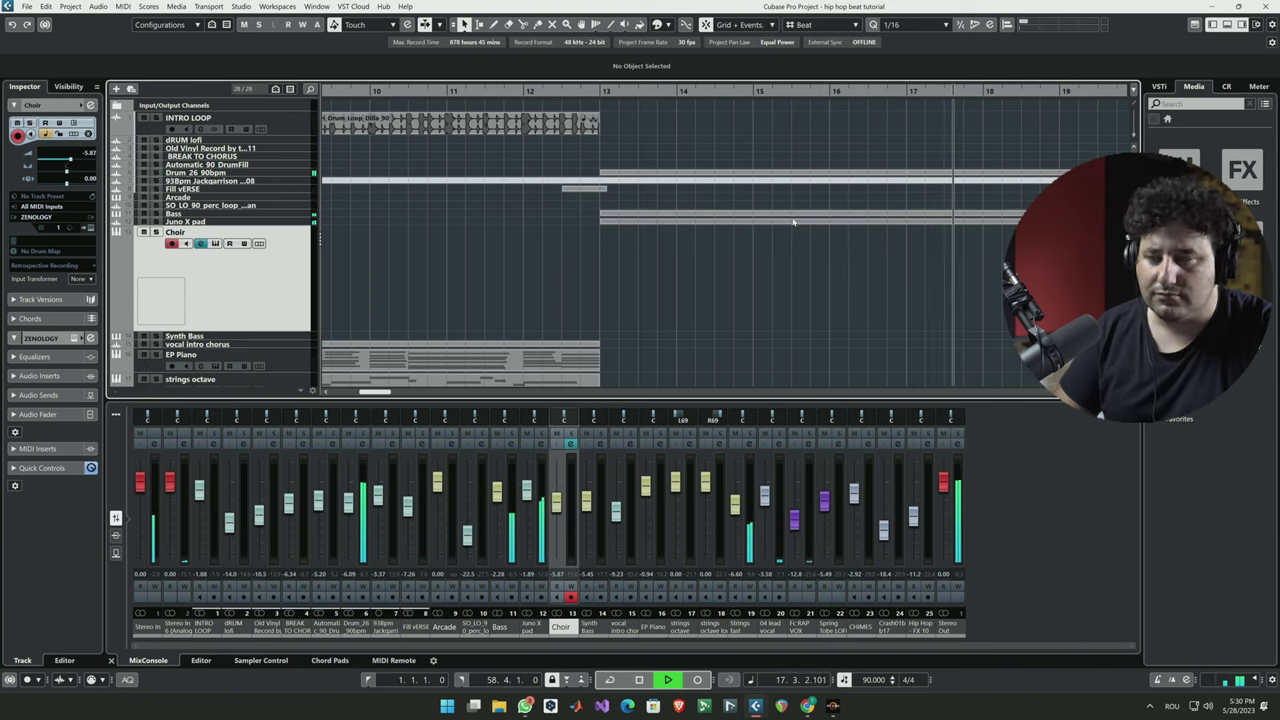
Lower the Choir channel's level to -7.07 dB while listening to the section that starts at bar 25.
key("g")
key("g")
key("g")
key("g")
key("g")
key("g")
key("g")
key("g")
key("g")
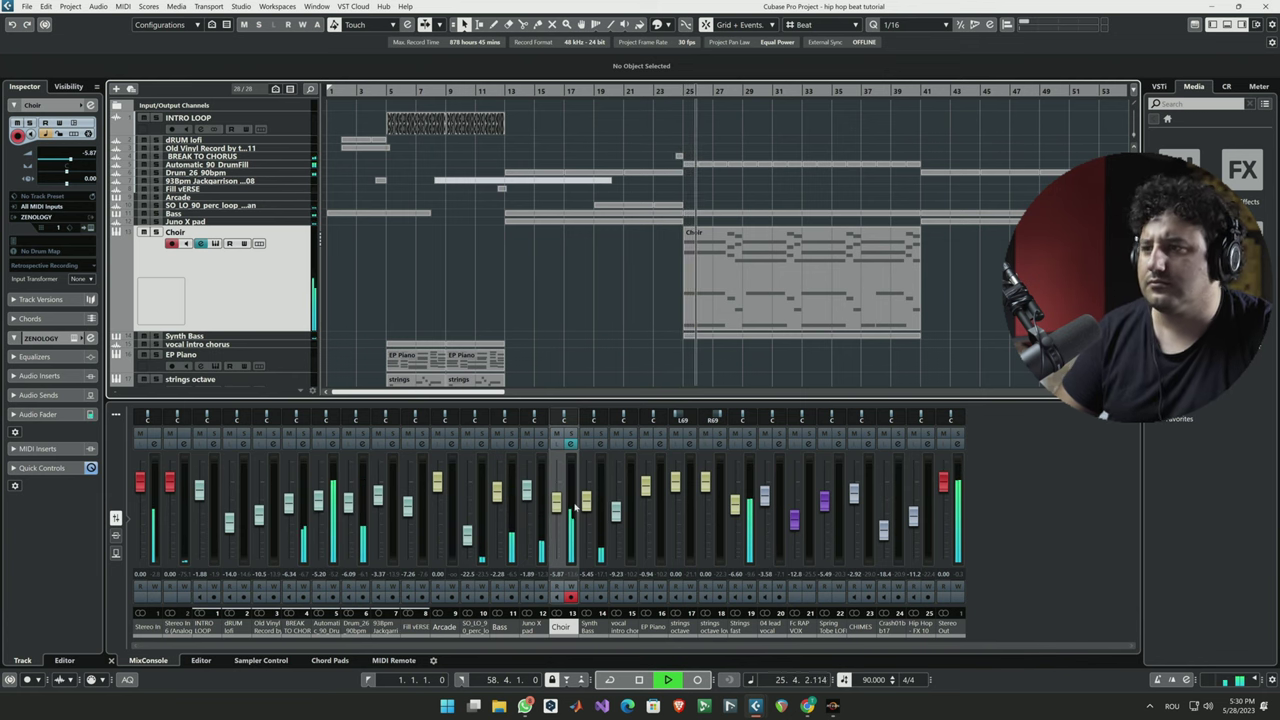
left_click_drag(556, 500, 558, 517)
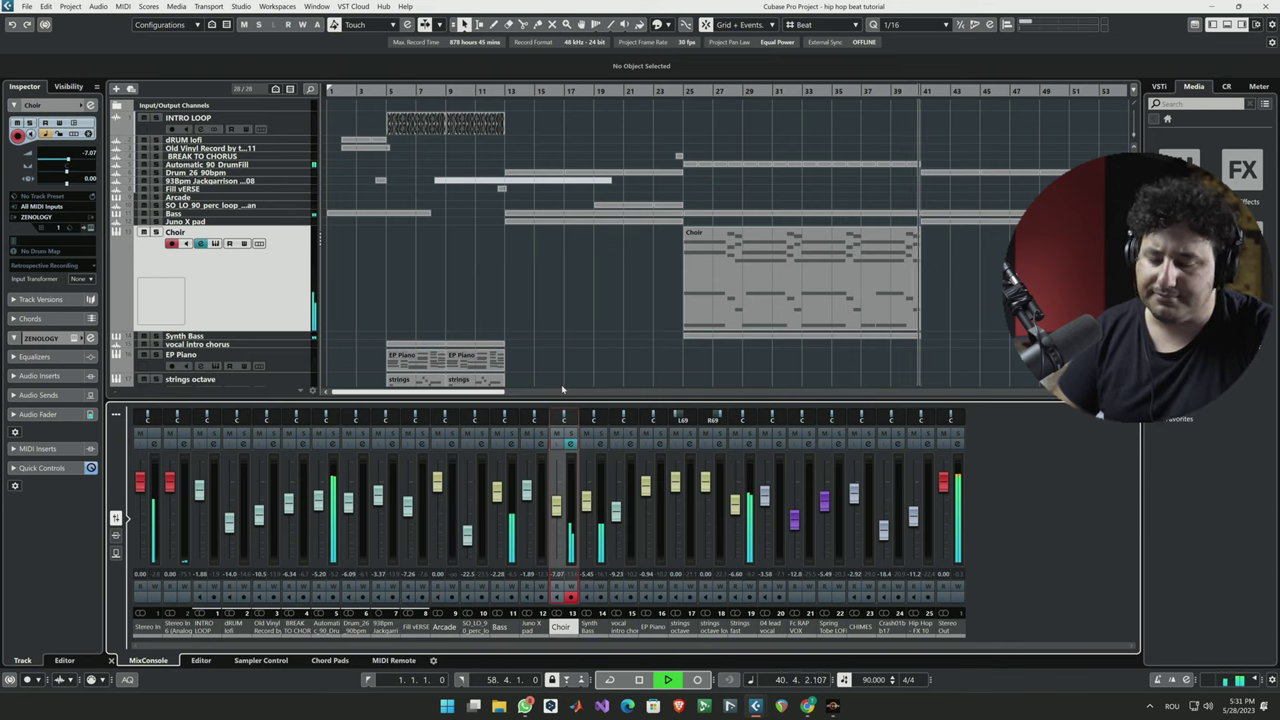
Listen to the transition out of the choir section at bar 41 and stop playback in bar 42.
key("g")
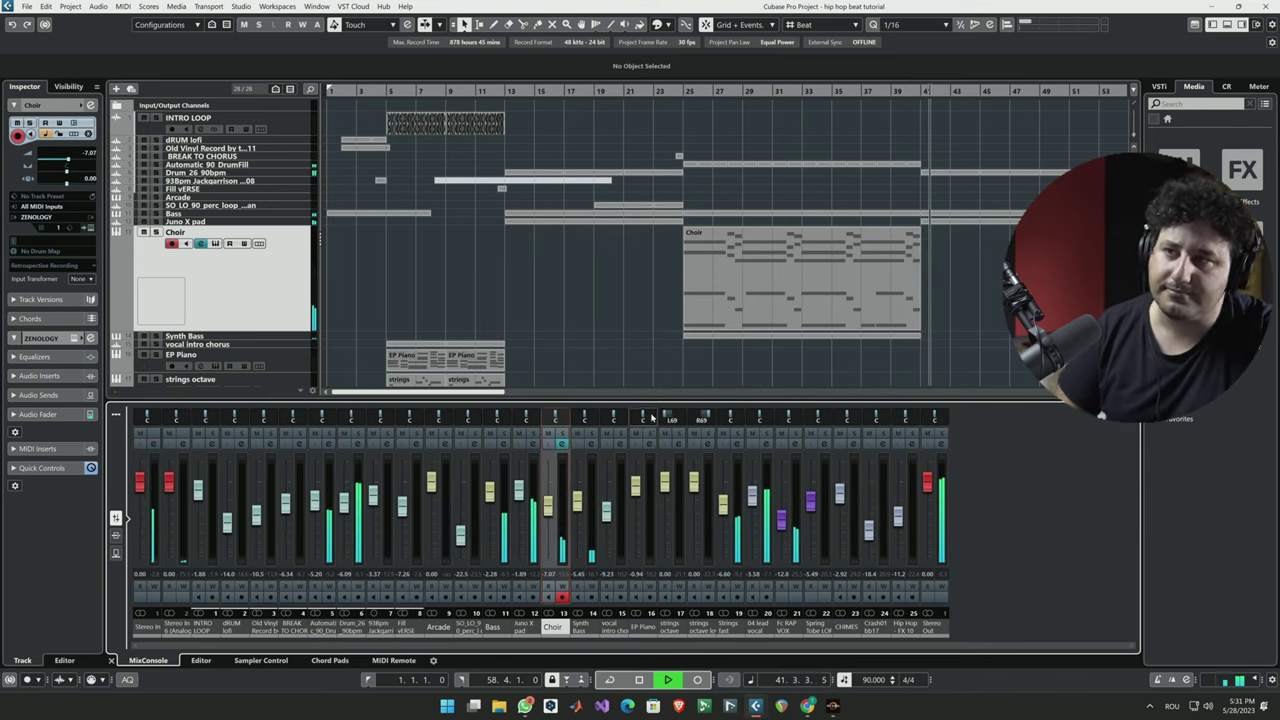
left_click(957, 329)
key("g")
key("g")
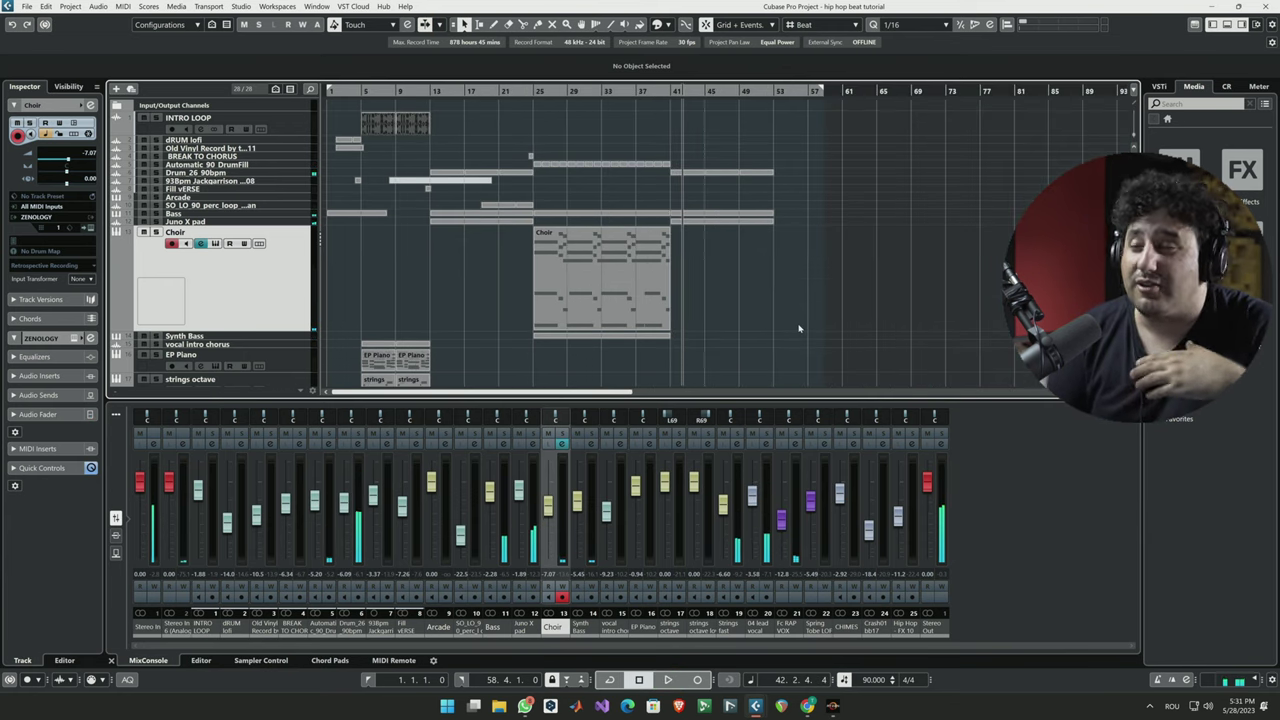
key("g")
key("g")
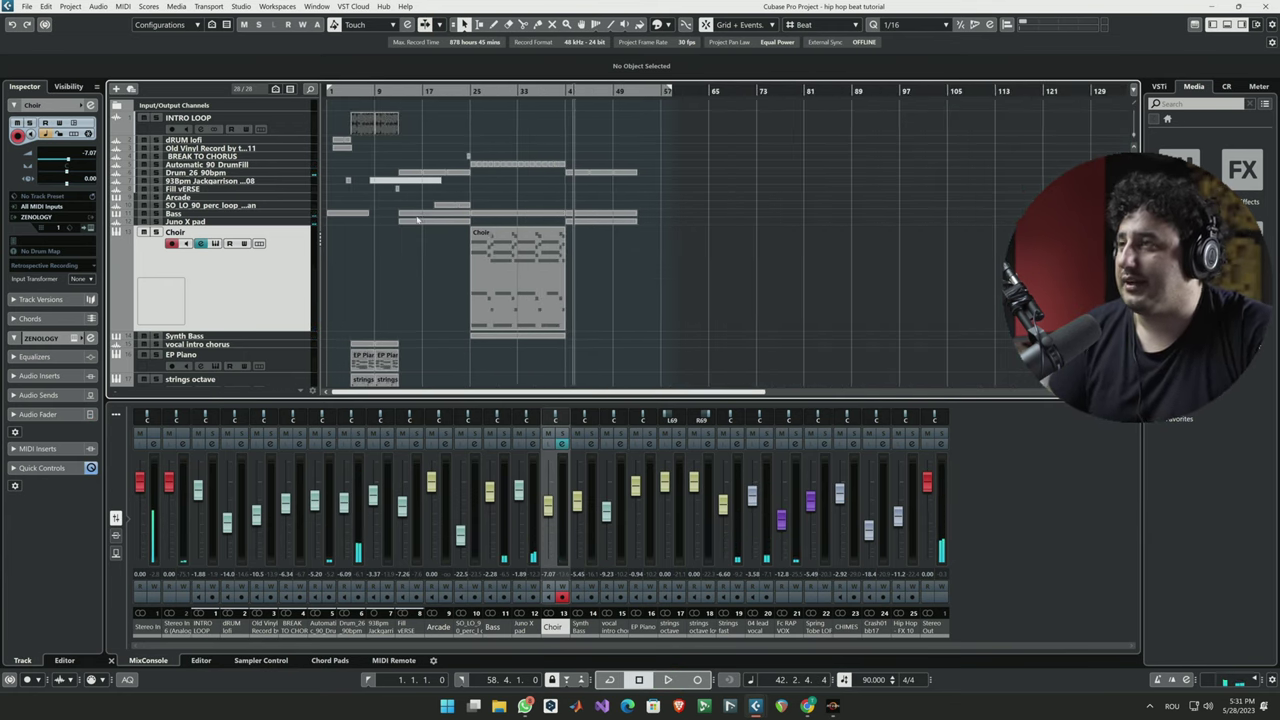
Return the playhead to bar 1 and review the layout of the whole arrangement from intro to final section.
left_click(329, 92)
key("h")
key("h")
key("h")
key("h")
key("h")
key("h")
key("h")
key("h")
key("h")
key("h")
key("h")
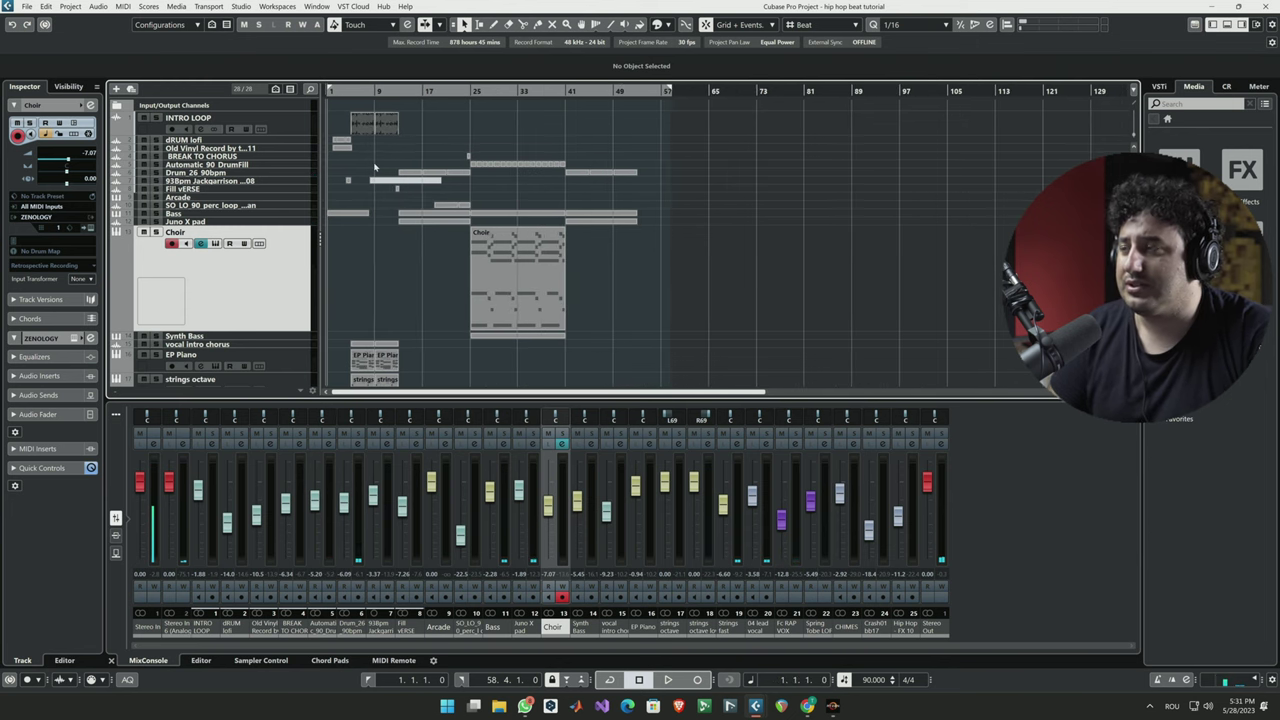
key("g")
key("g")
key("g")
key("g")
key("g")
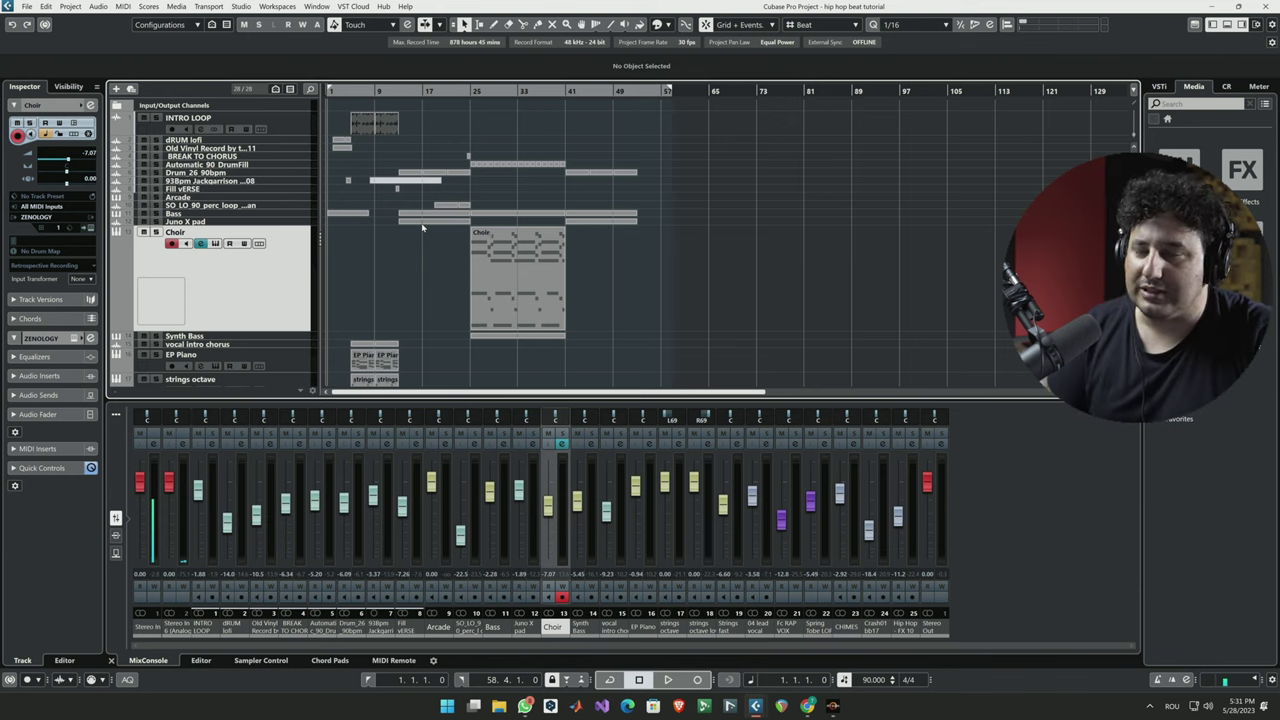
key("g")
key("g")
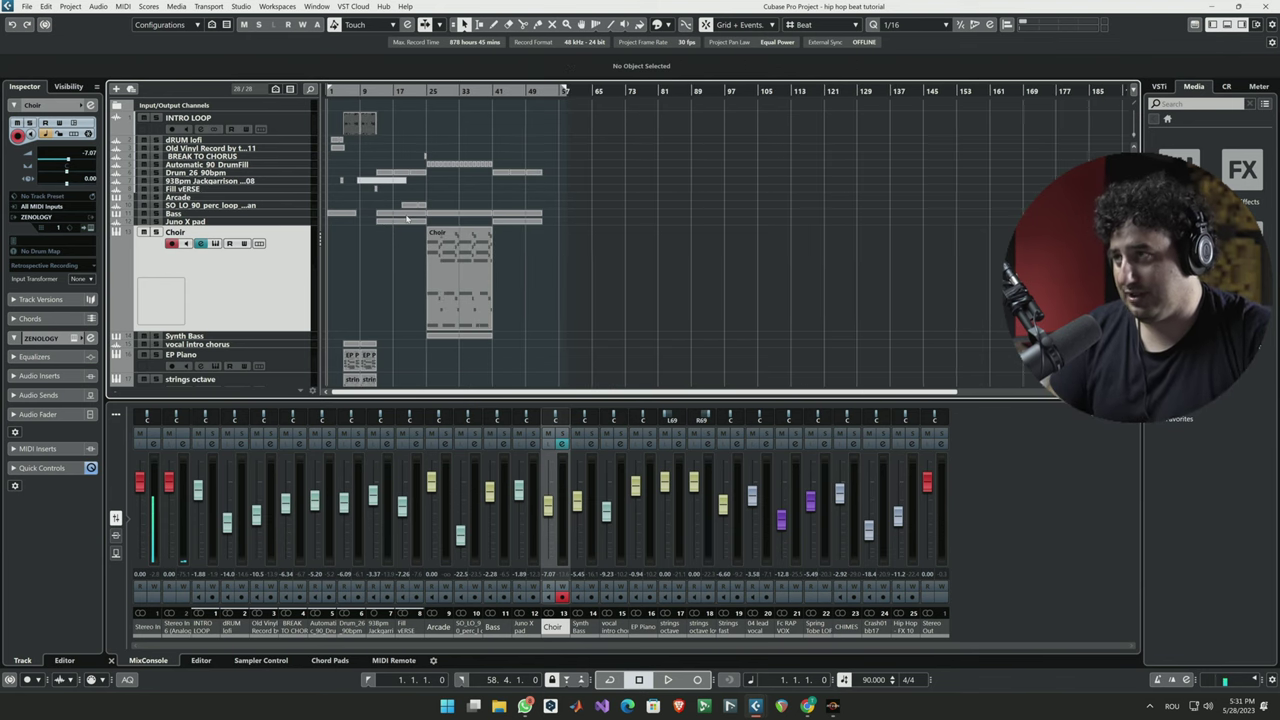